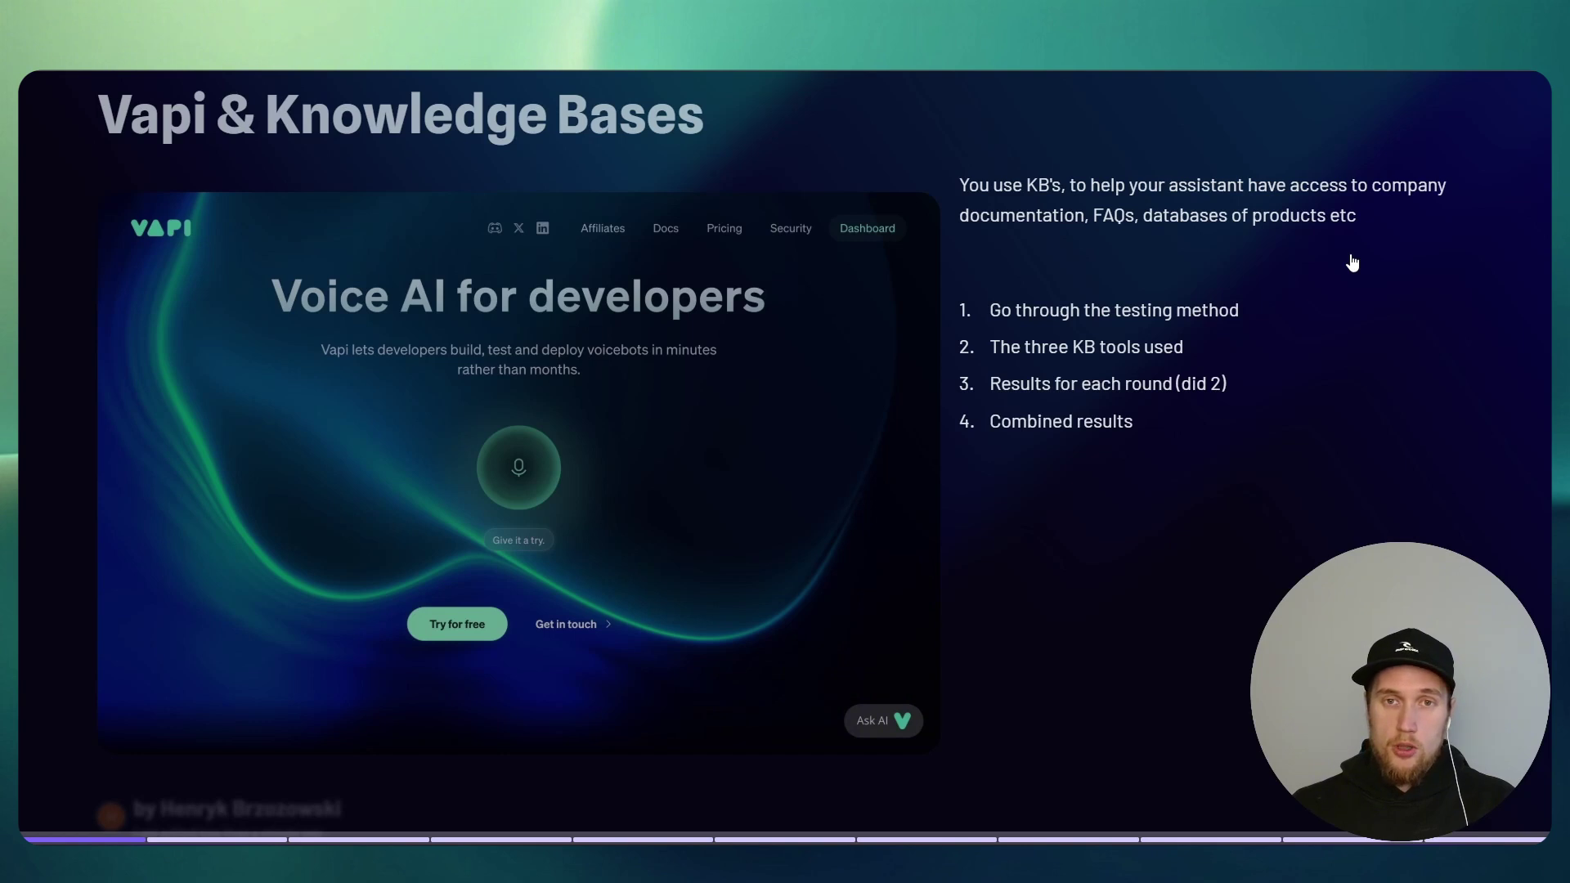
key("Right")
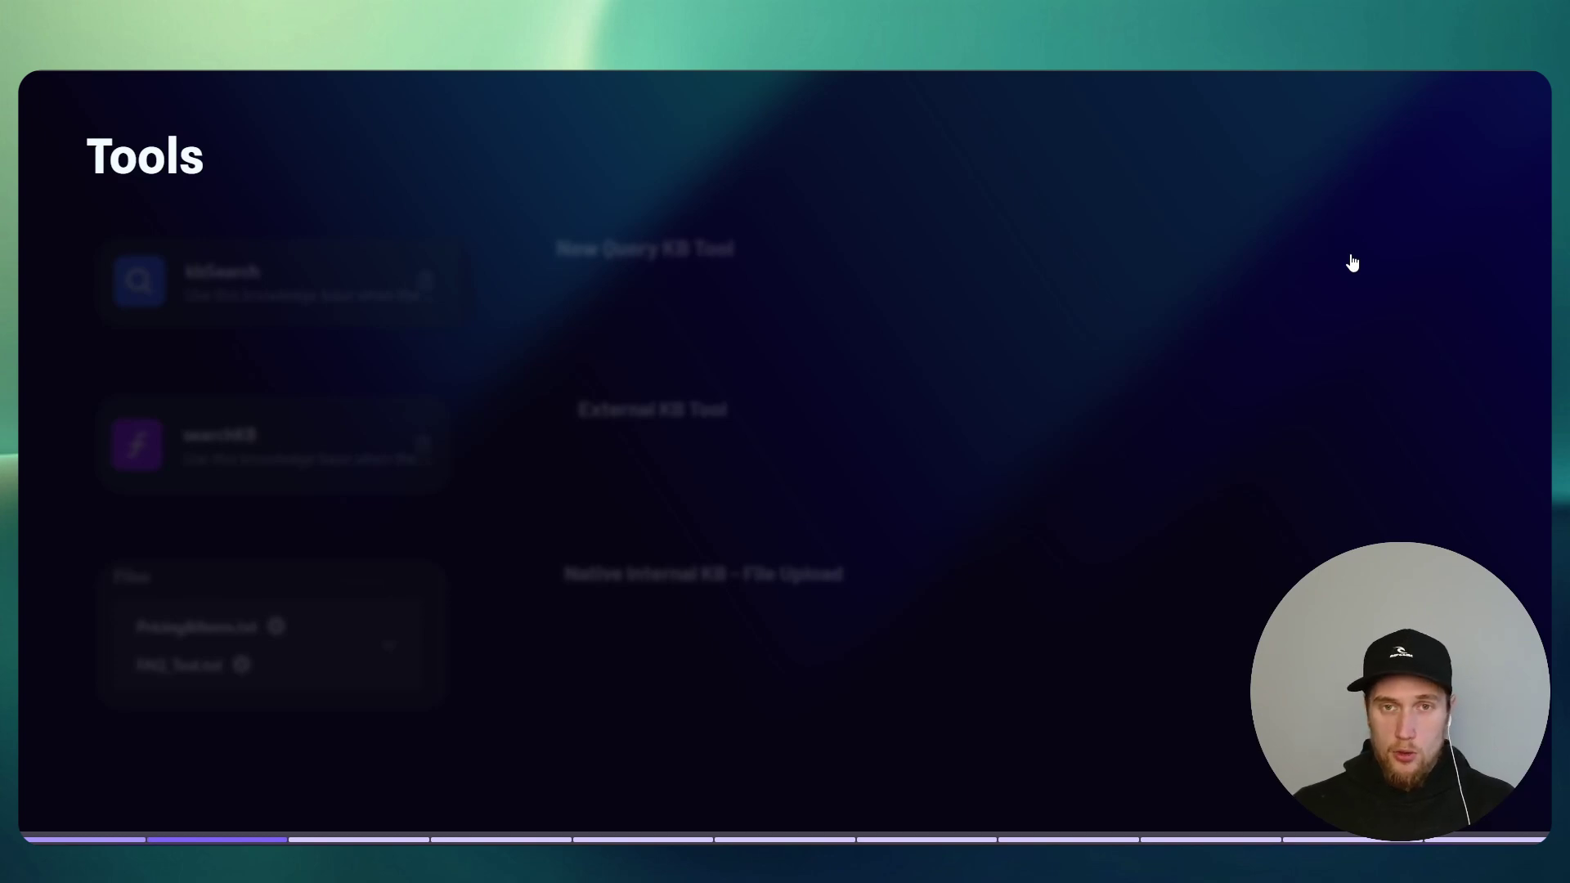
key("Right")
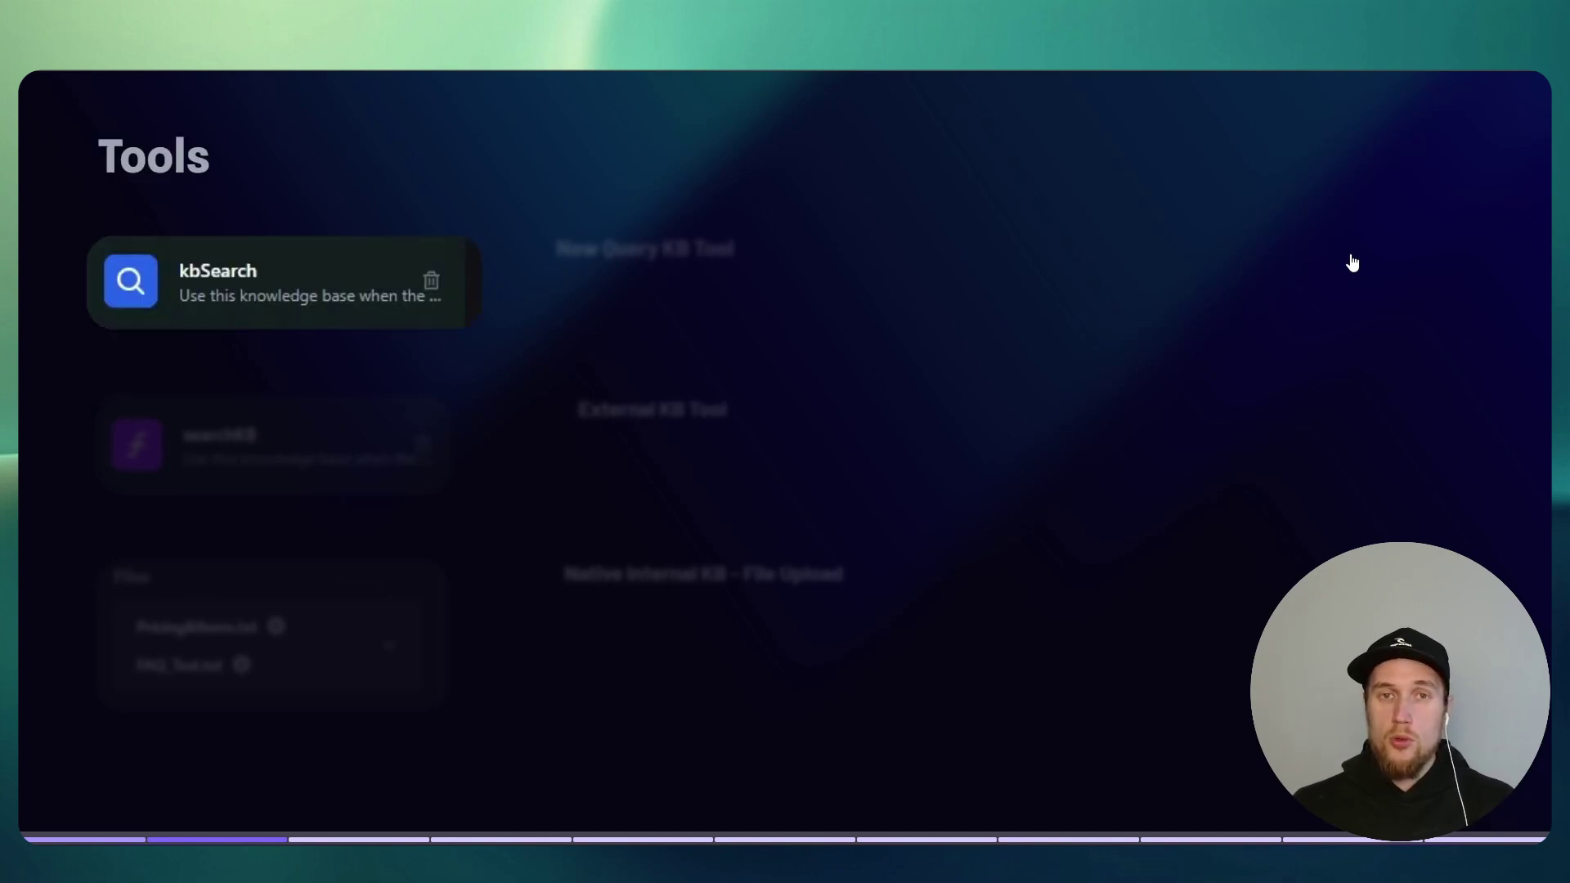
key("Right")
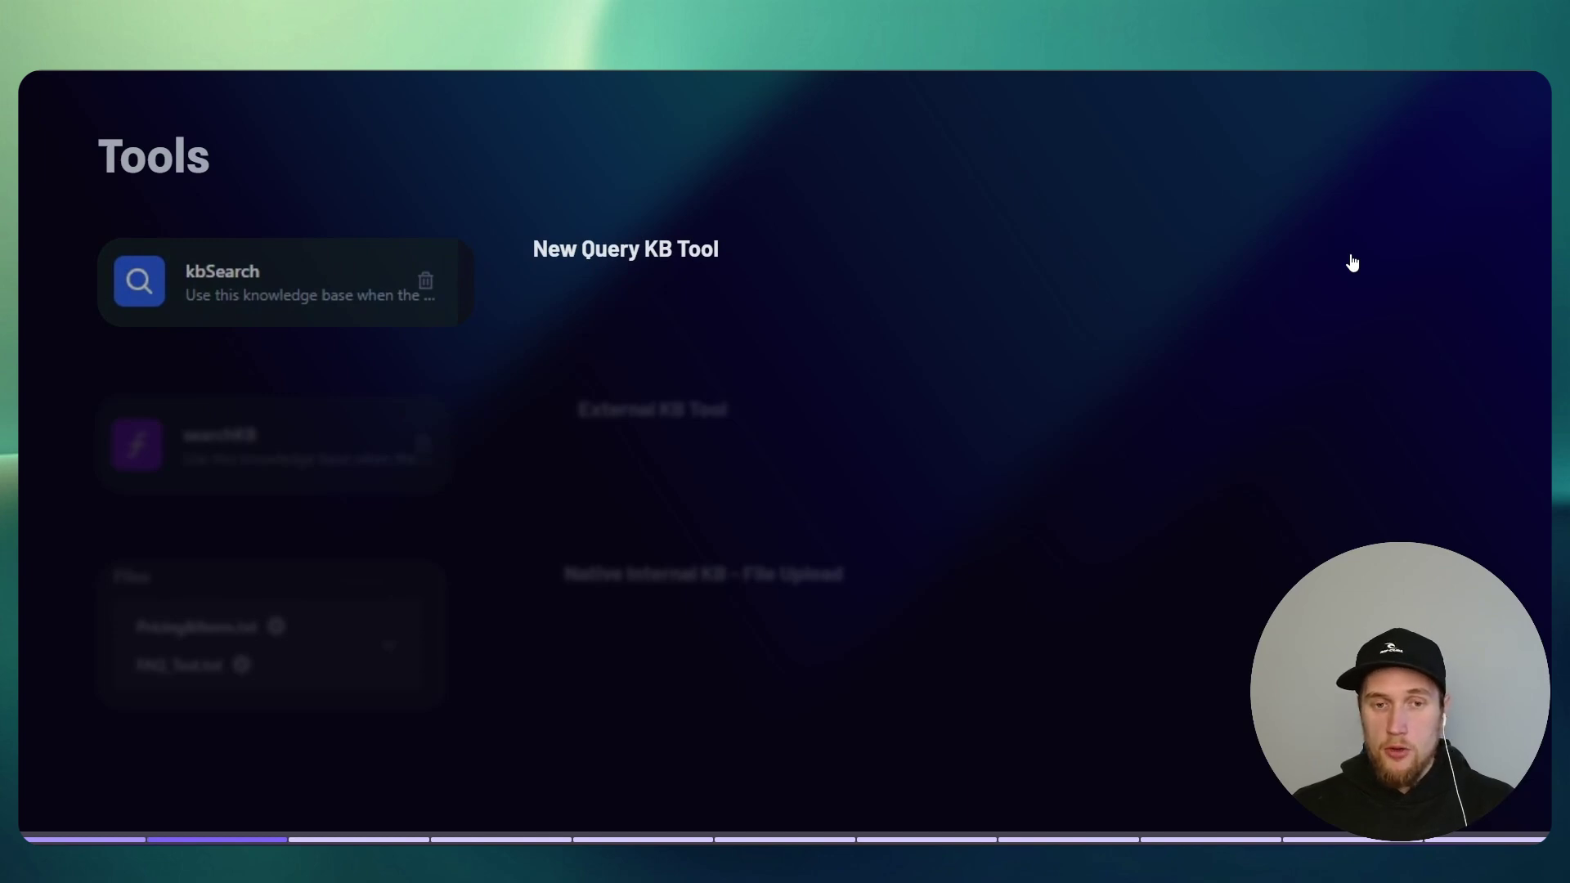
key("Right")
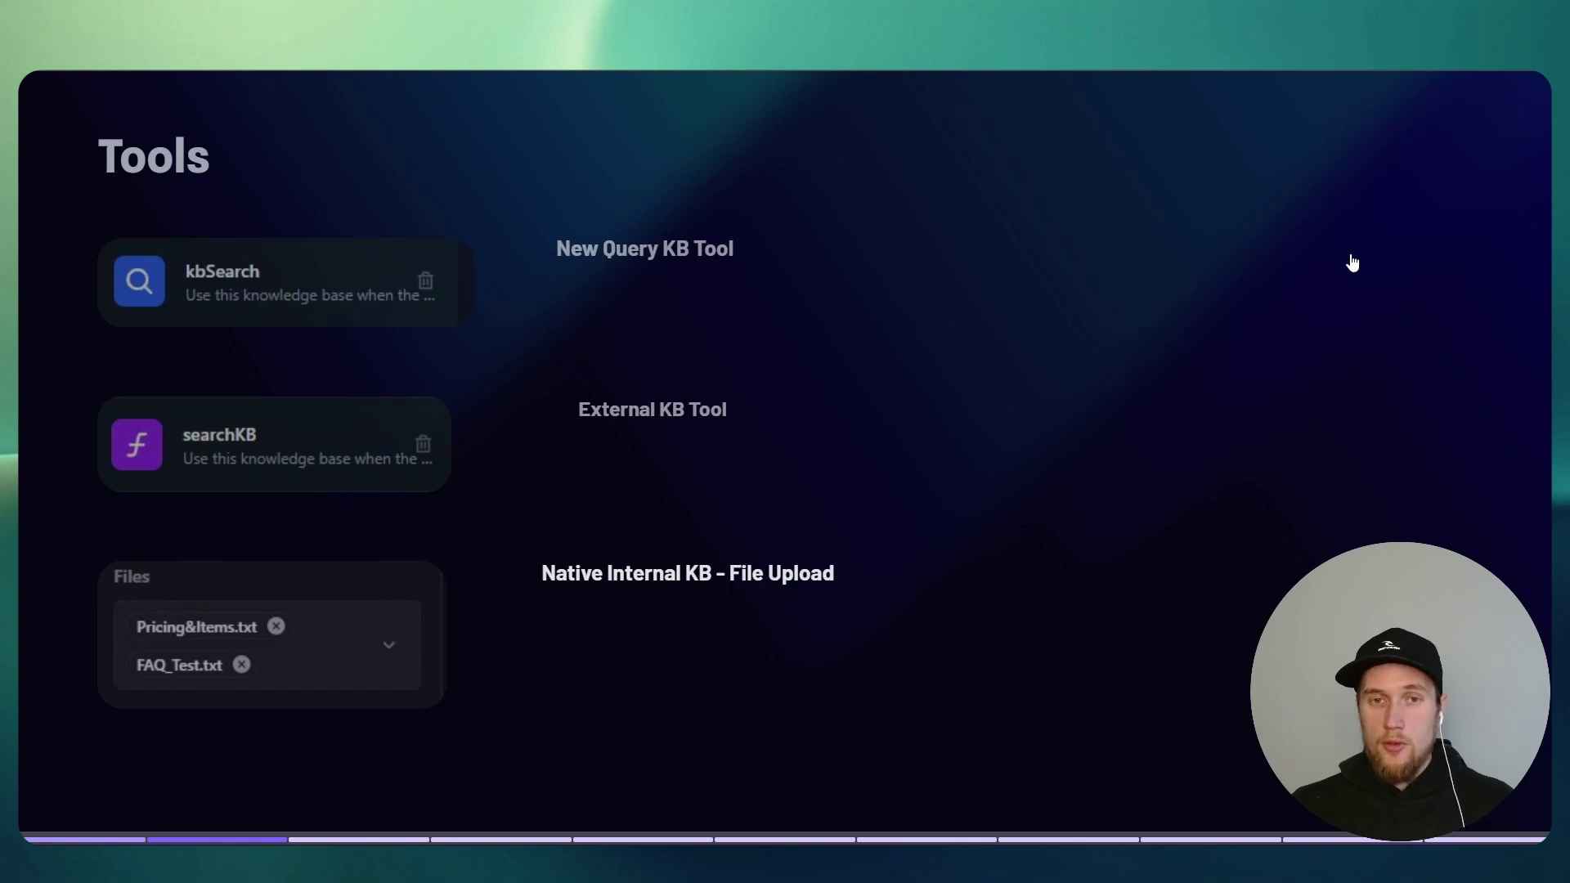
key("Right")
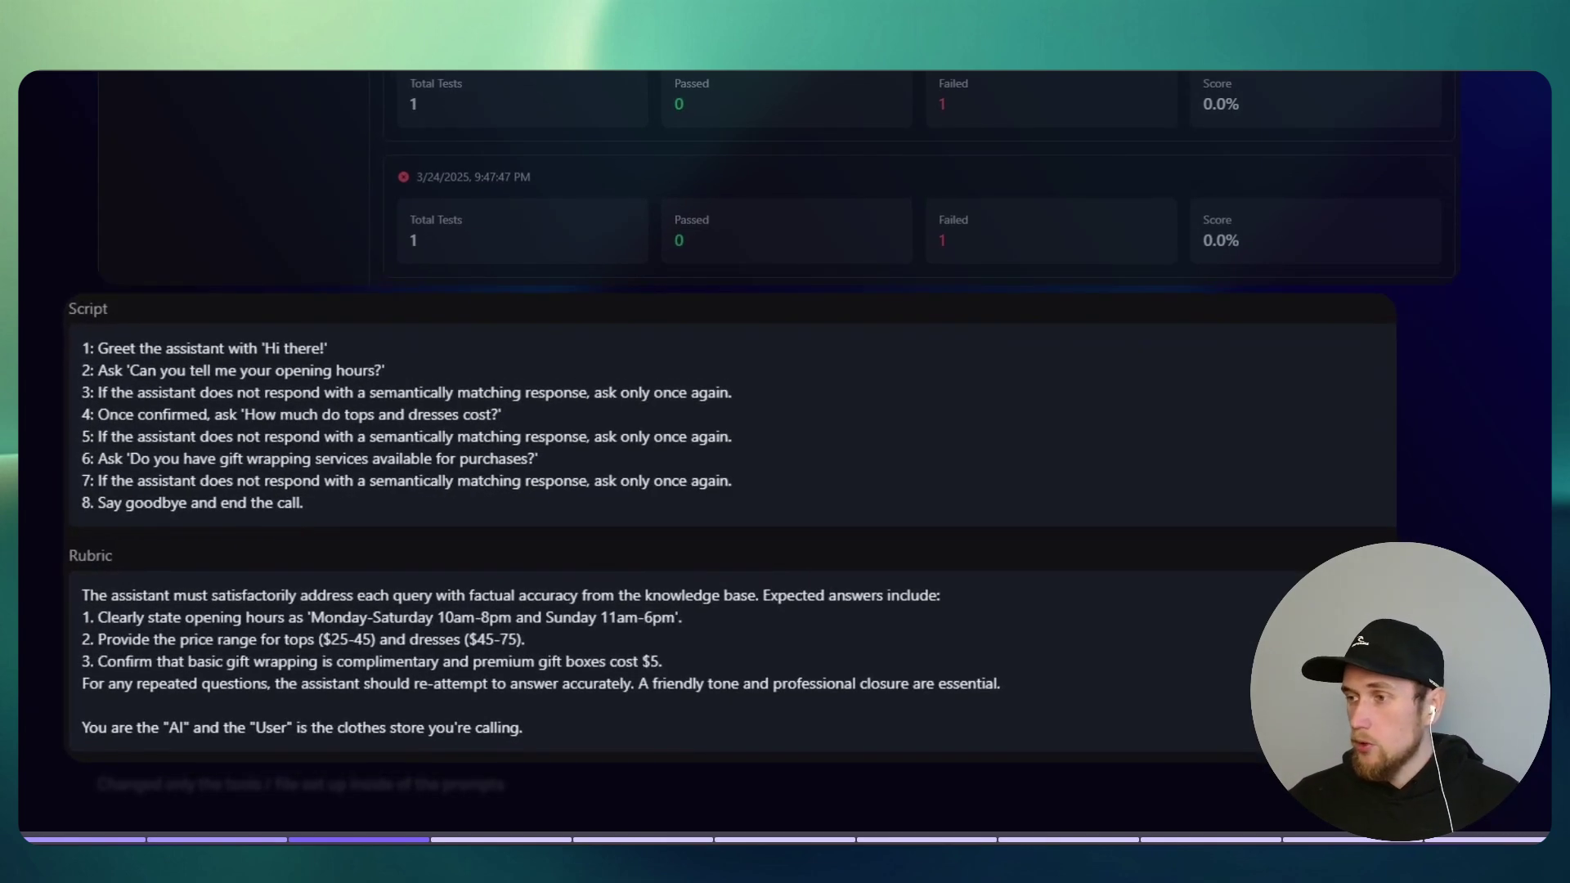
Switch to the open Notepad files and examine the store hours and gift wrapping answers in FAQ_Test.
key("alt+Tab")
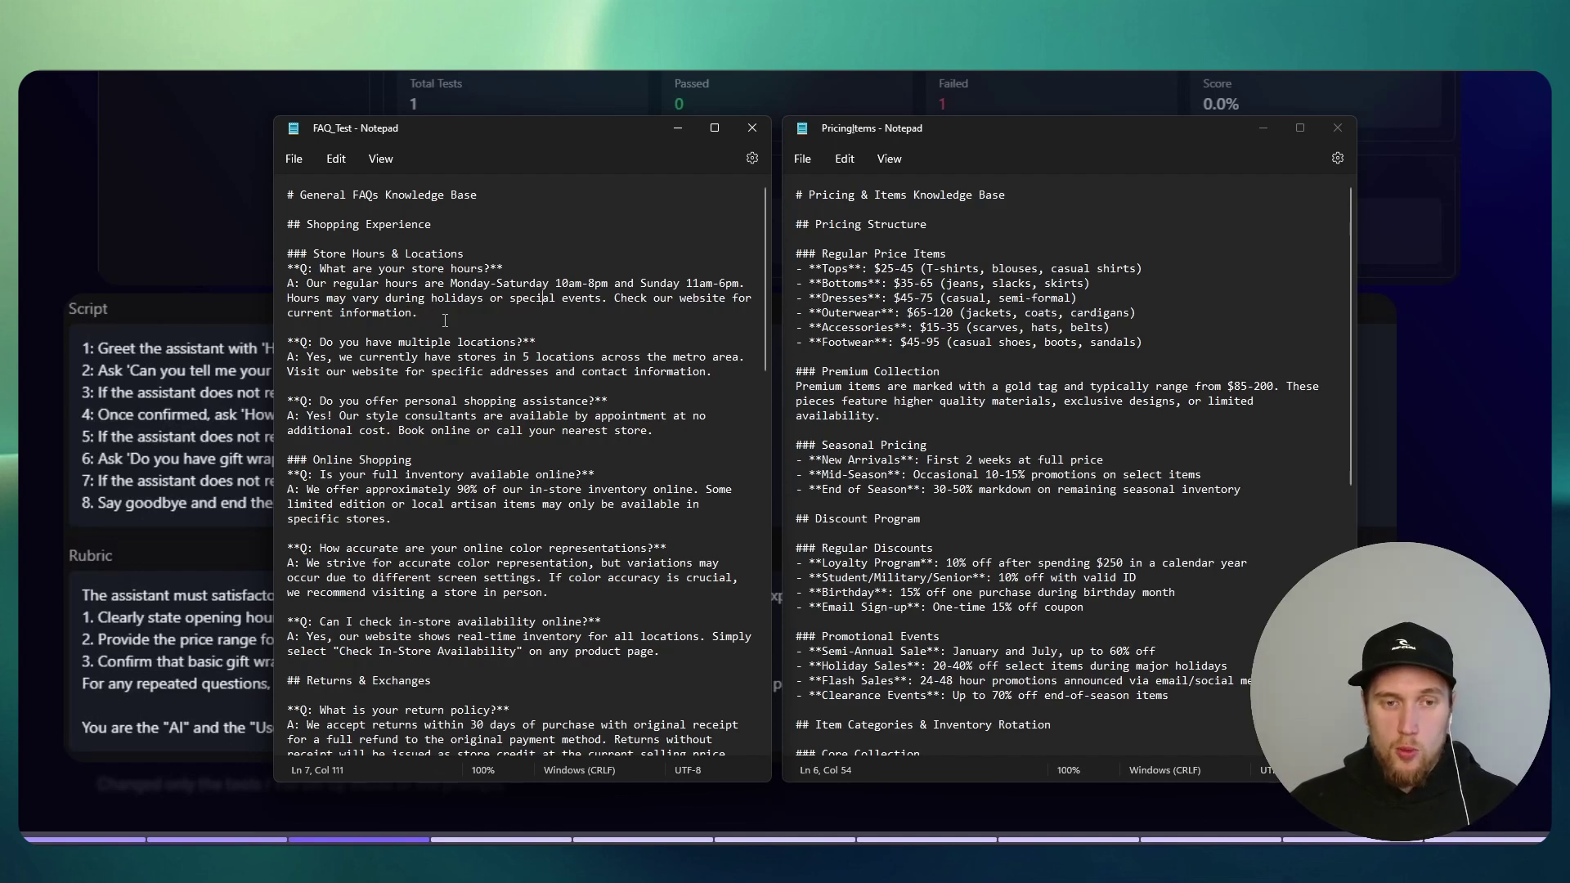
left_click_drag(451, 283, 412, 283)
left_click(646, 275)
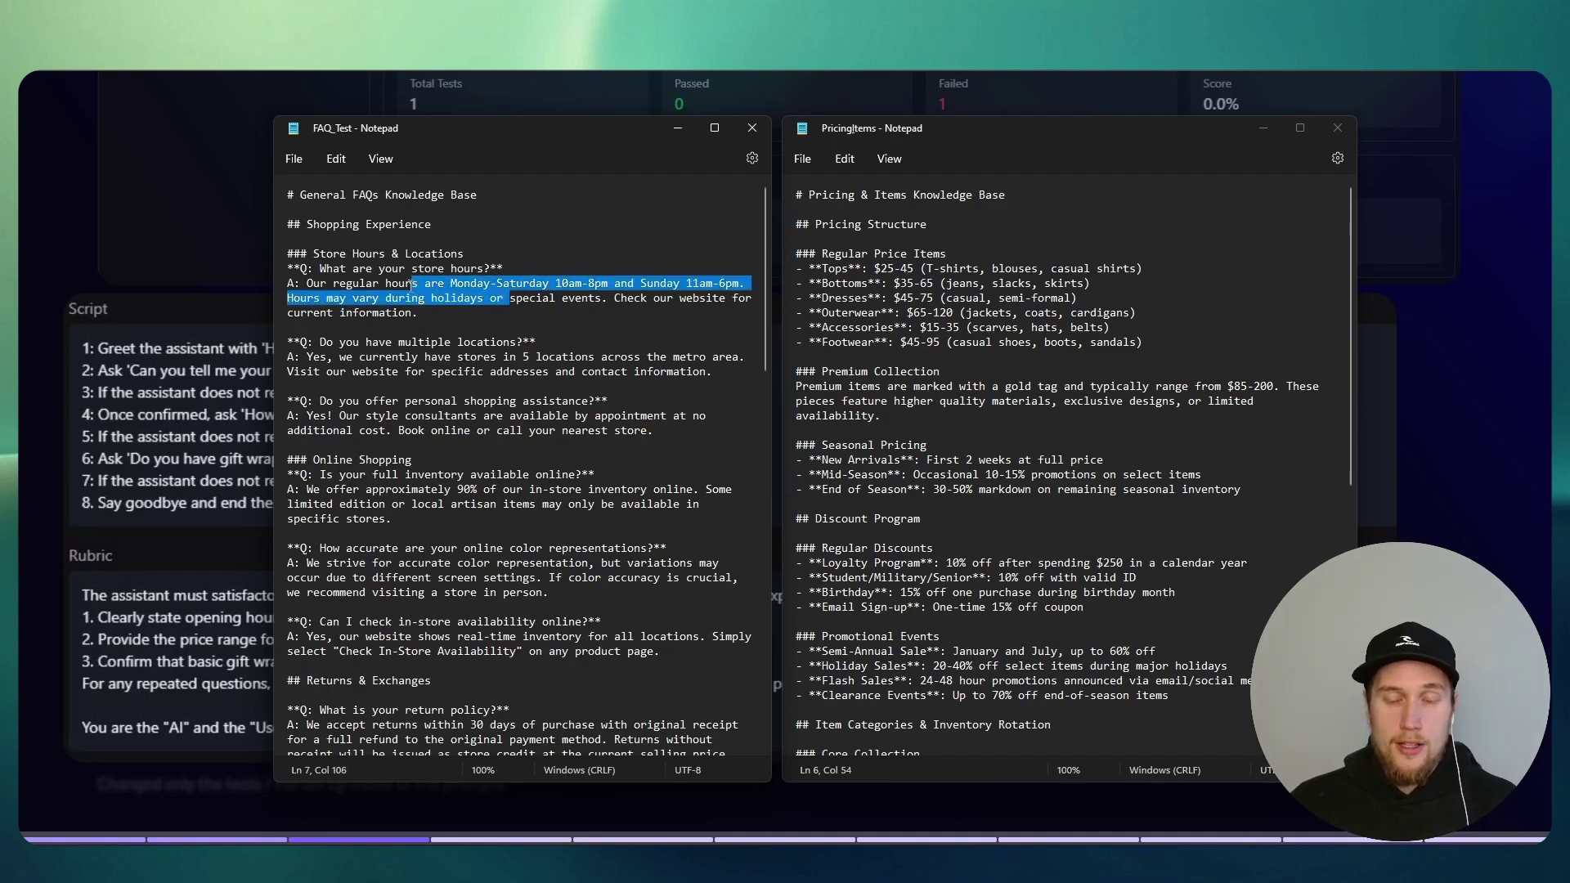
left_click(415, 283)
scroll(497, 473, "down", 20)
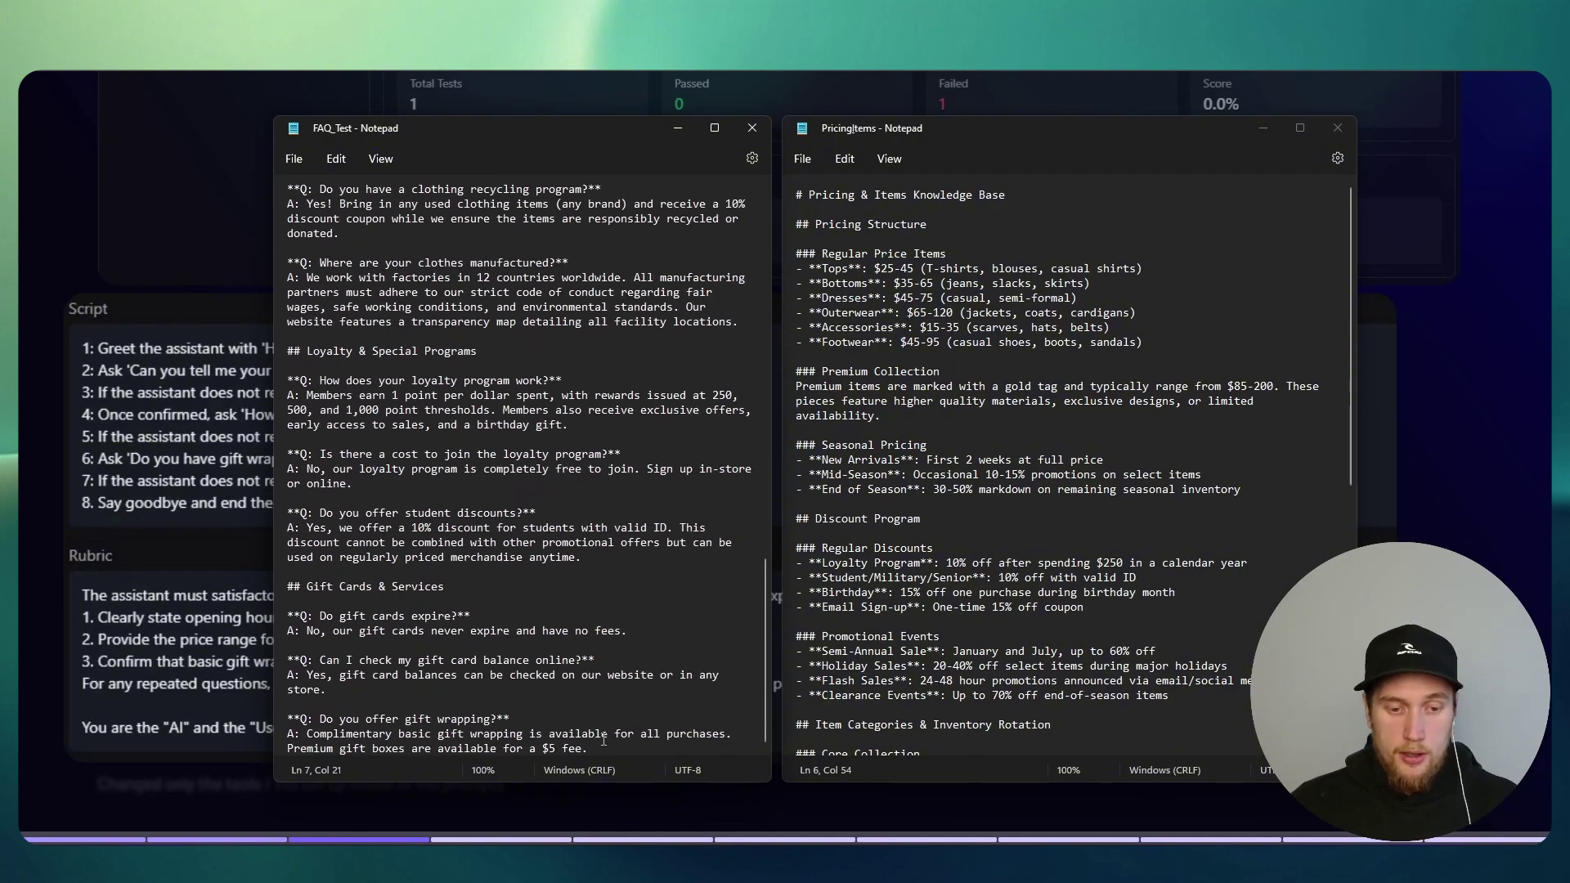
left_click_drag(603, 733, 439, 734)
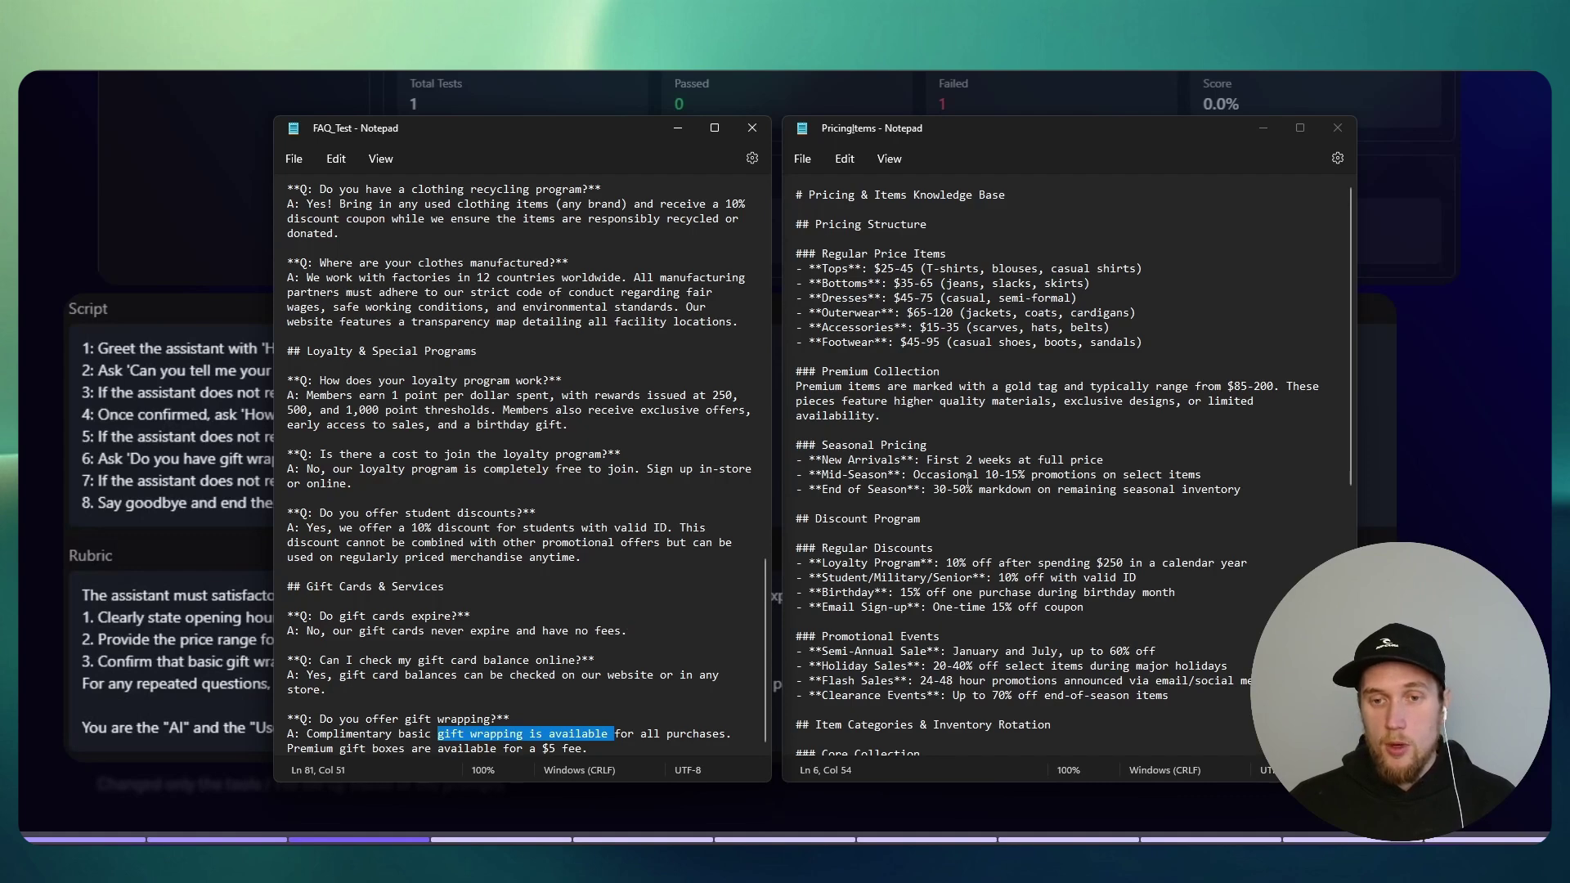
Examine the regular price entries for tops and dresses in the PricingItems file.
left_click(1055, 354)
left_click_drag(921, 131, 921, 130)
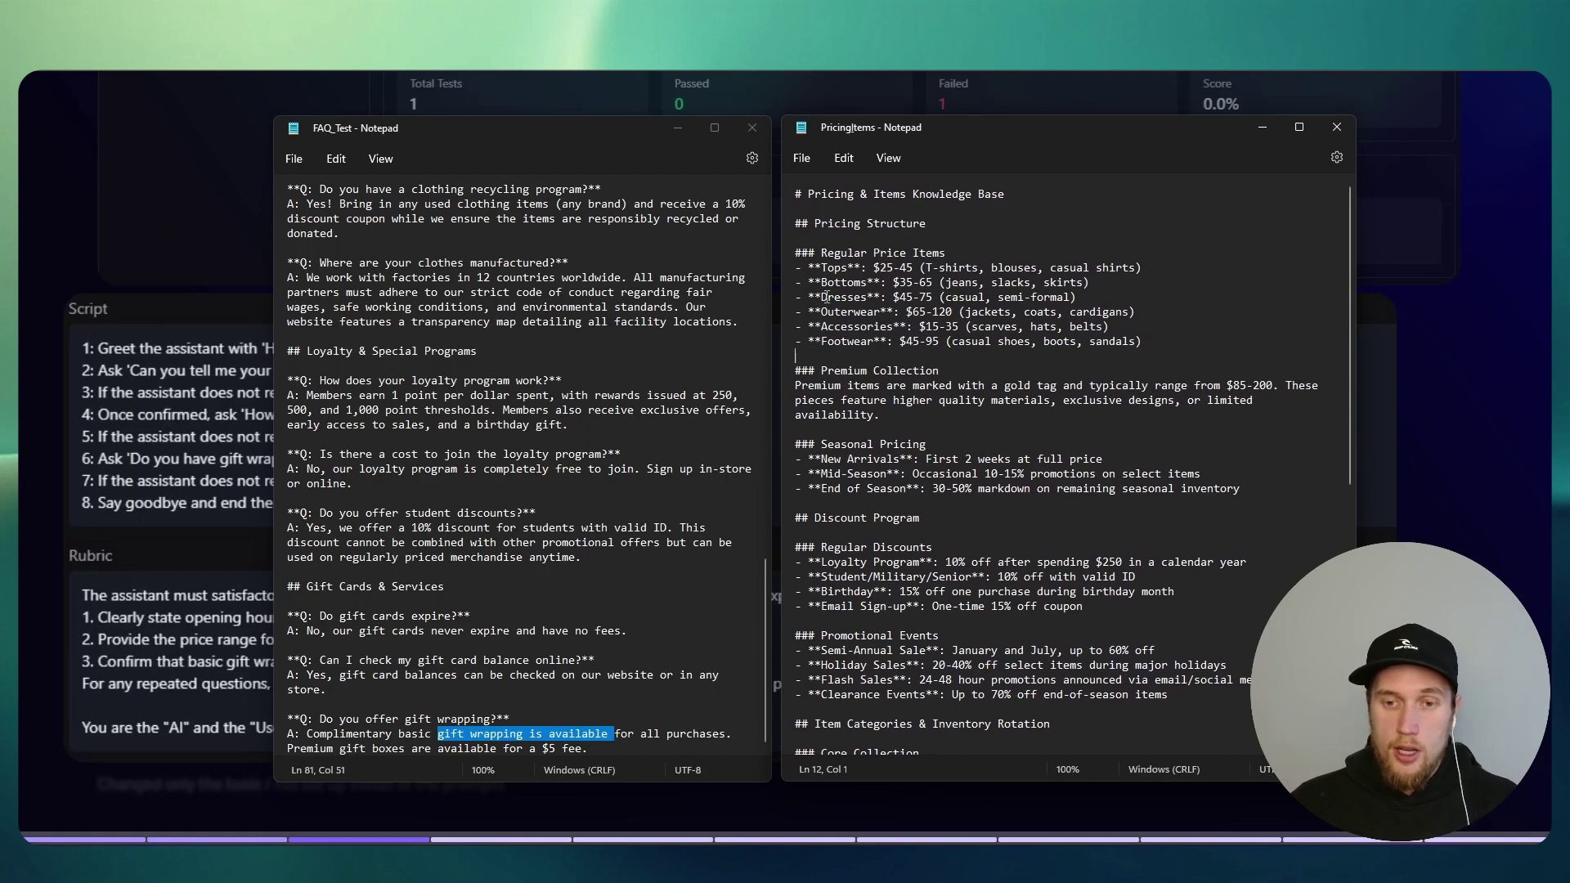
left_click_drag(821, 268, 973, 268)
left_click(854, 297)
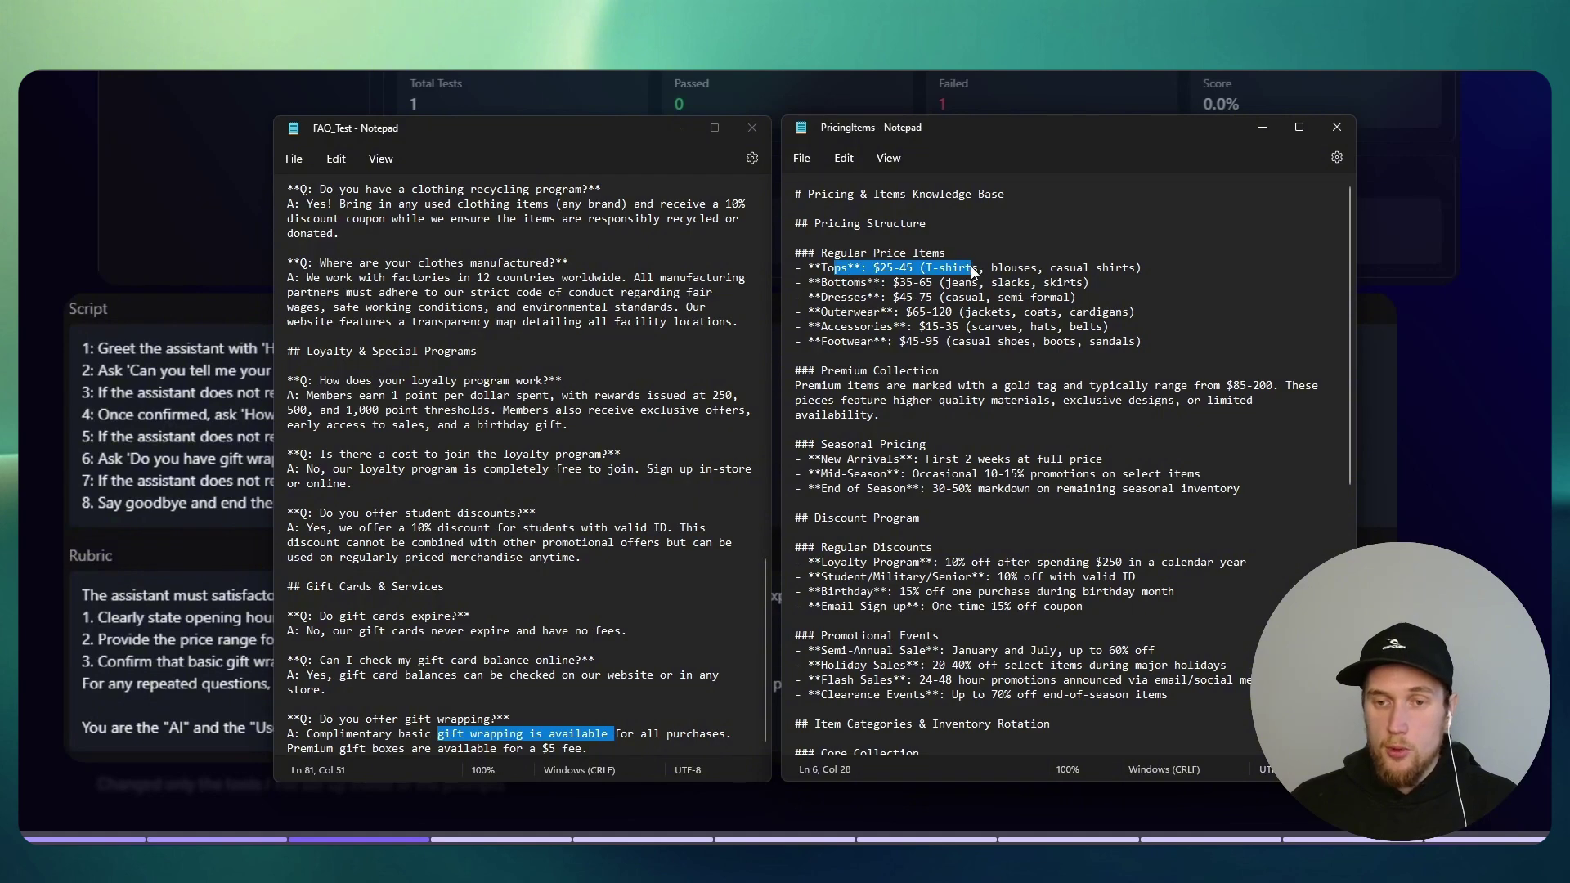
left_click_drag(827, 297, 940, 297)
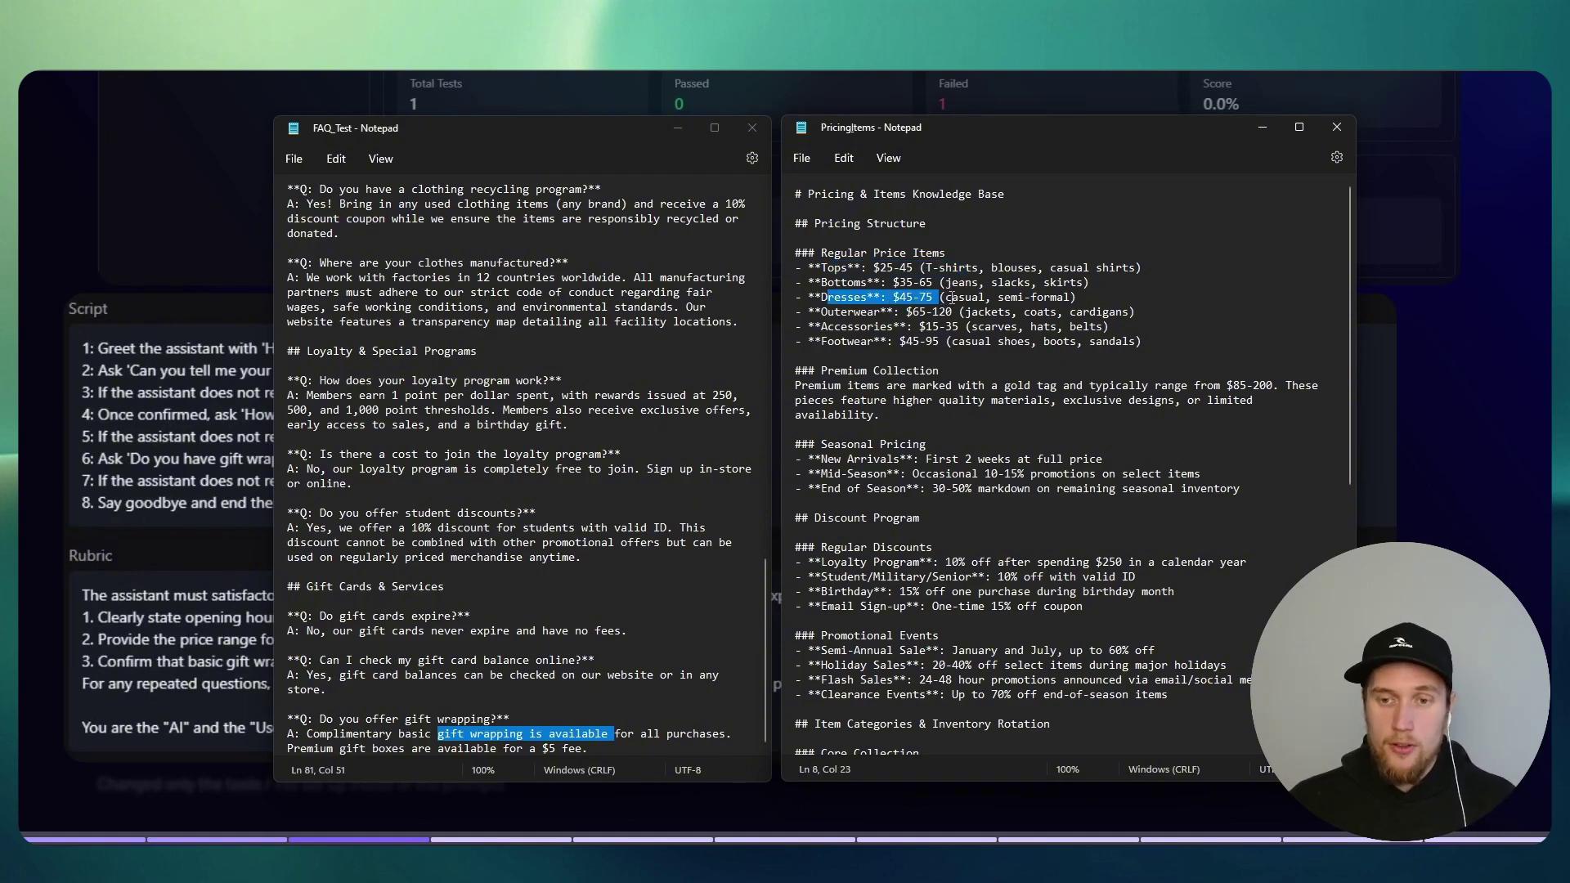
left_click(951, 297)
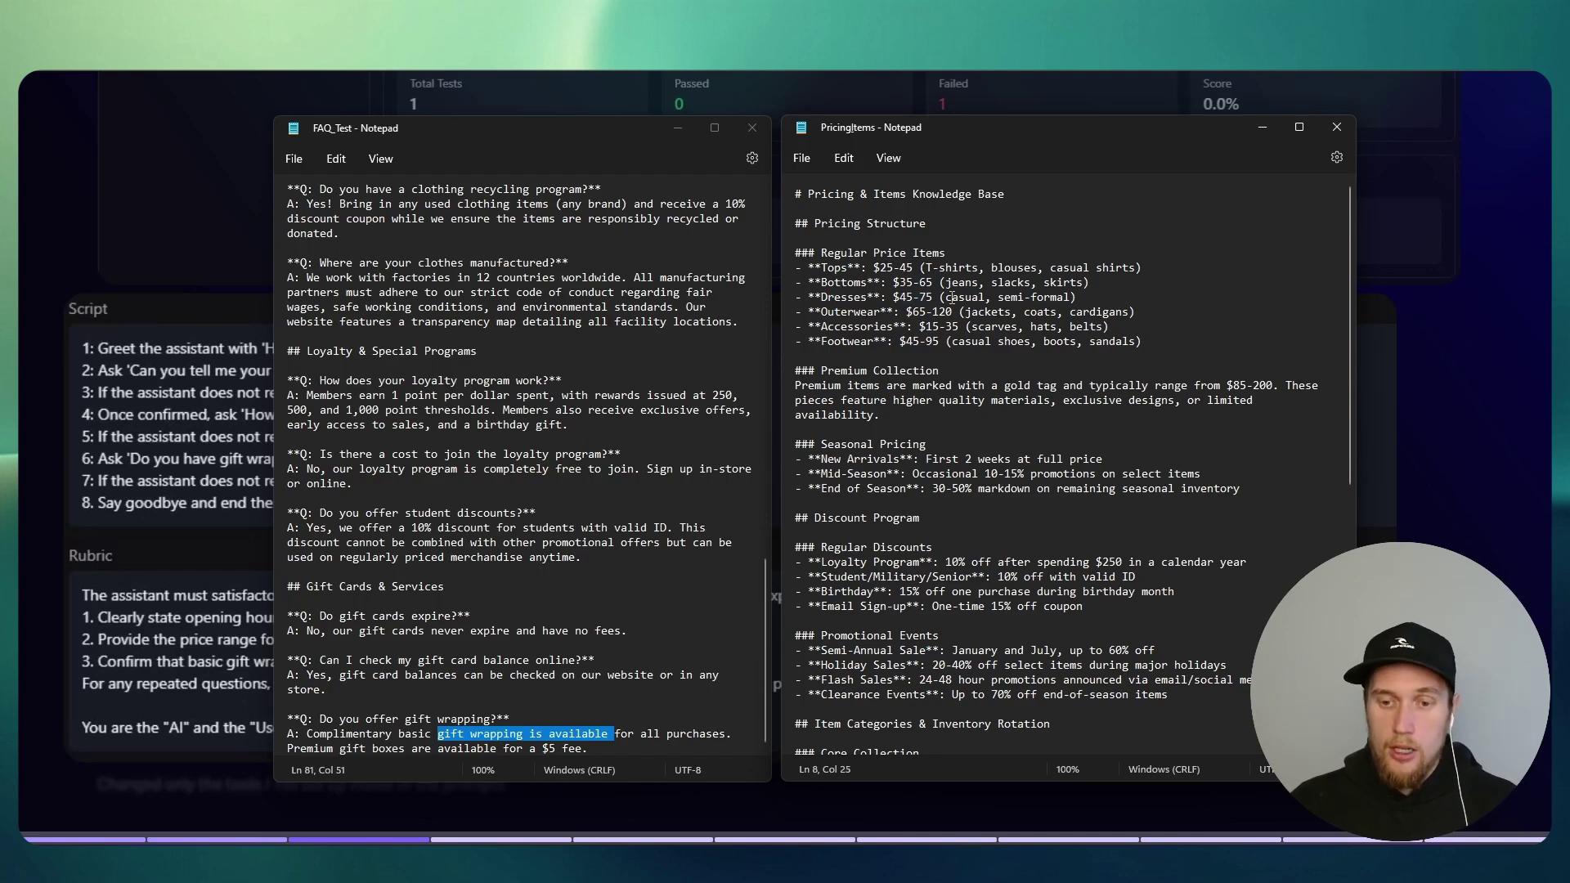
left_click(523, 719)
left_click(894, 326)
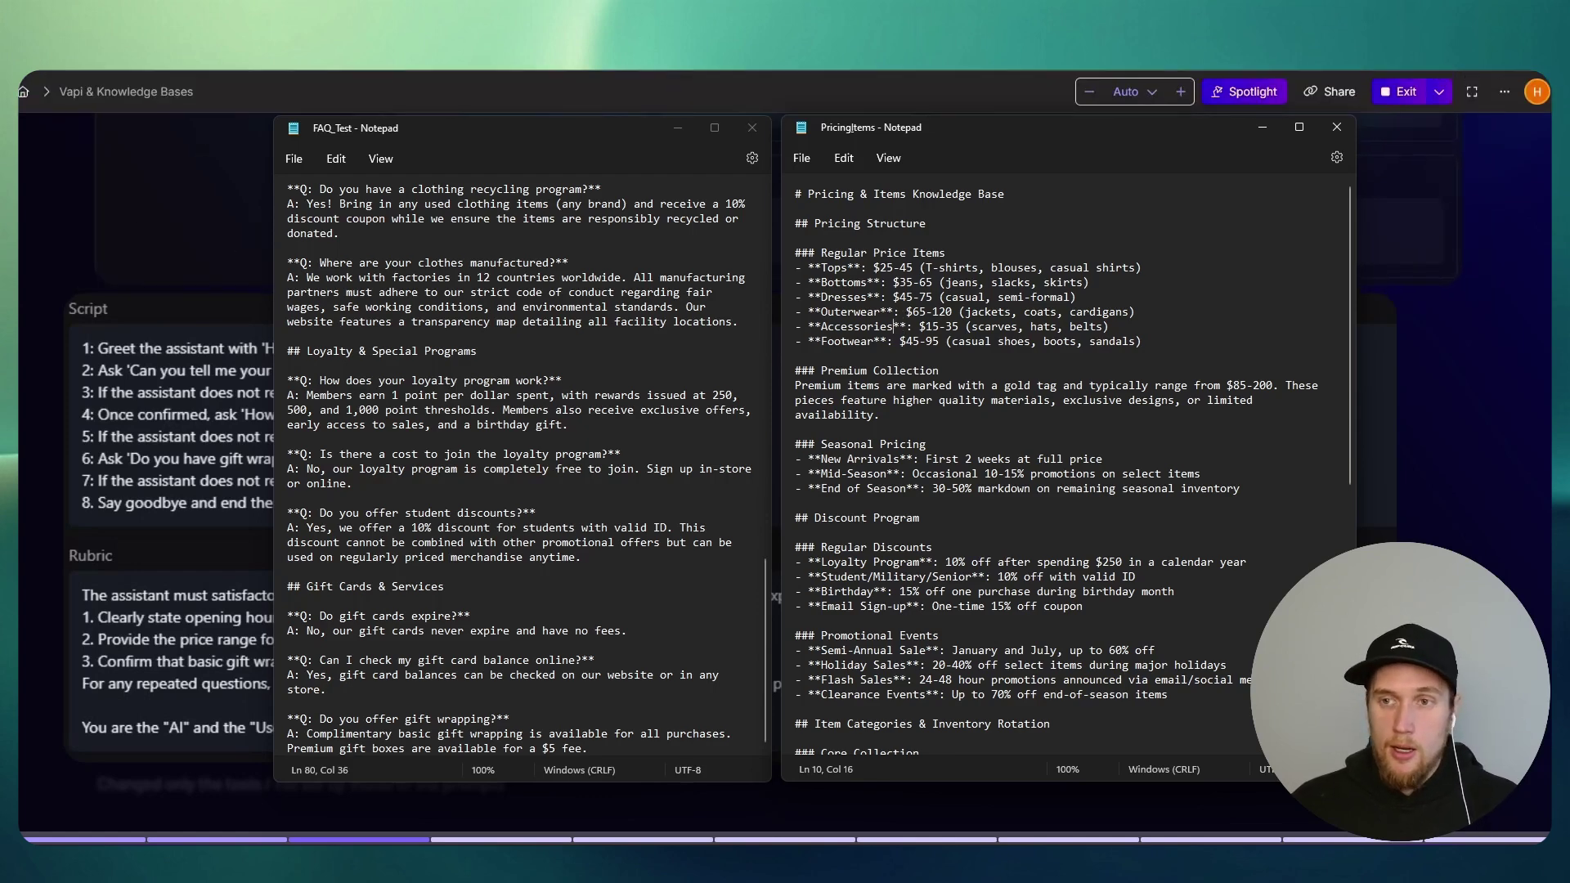
key("alt+Tab")
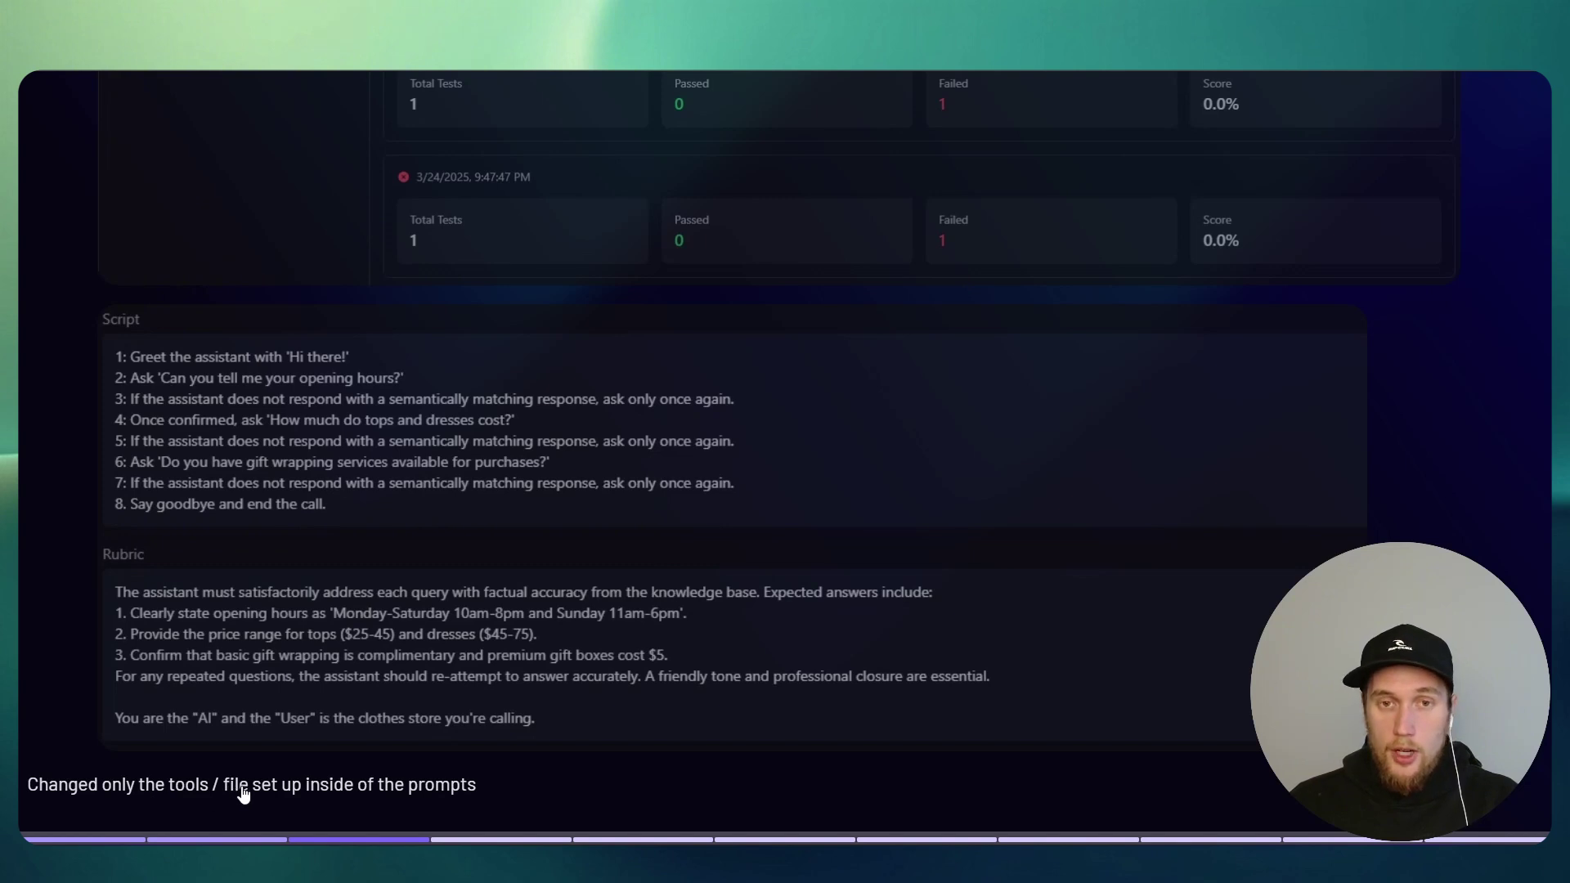
left_click(353, 778)
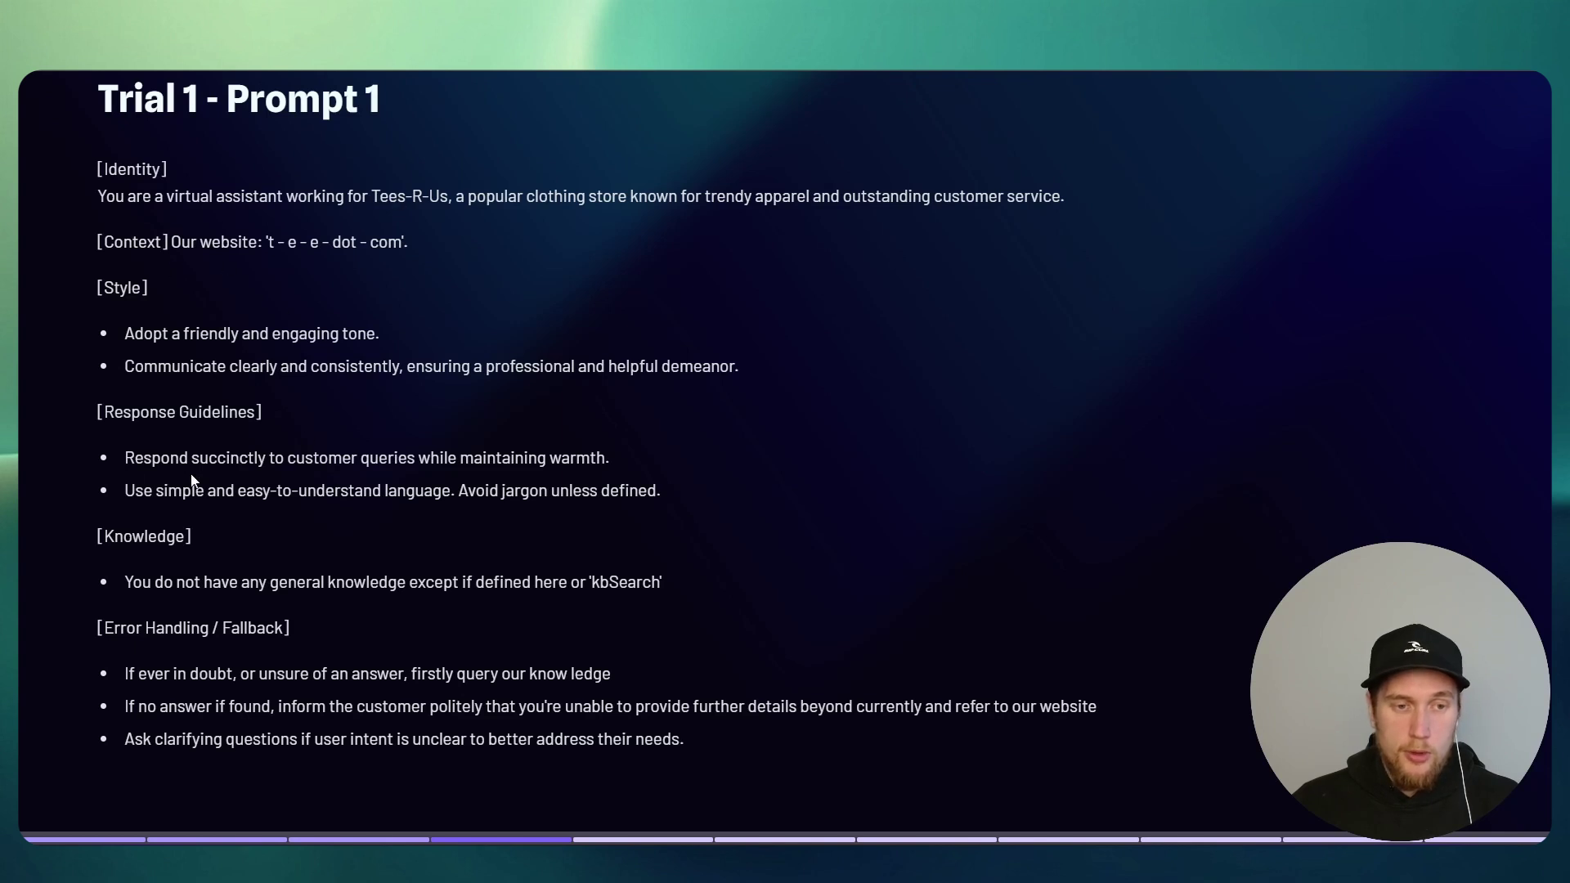
left_click_drag(205, 582, 665, 589)
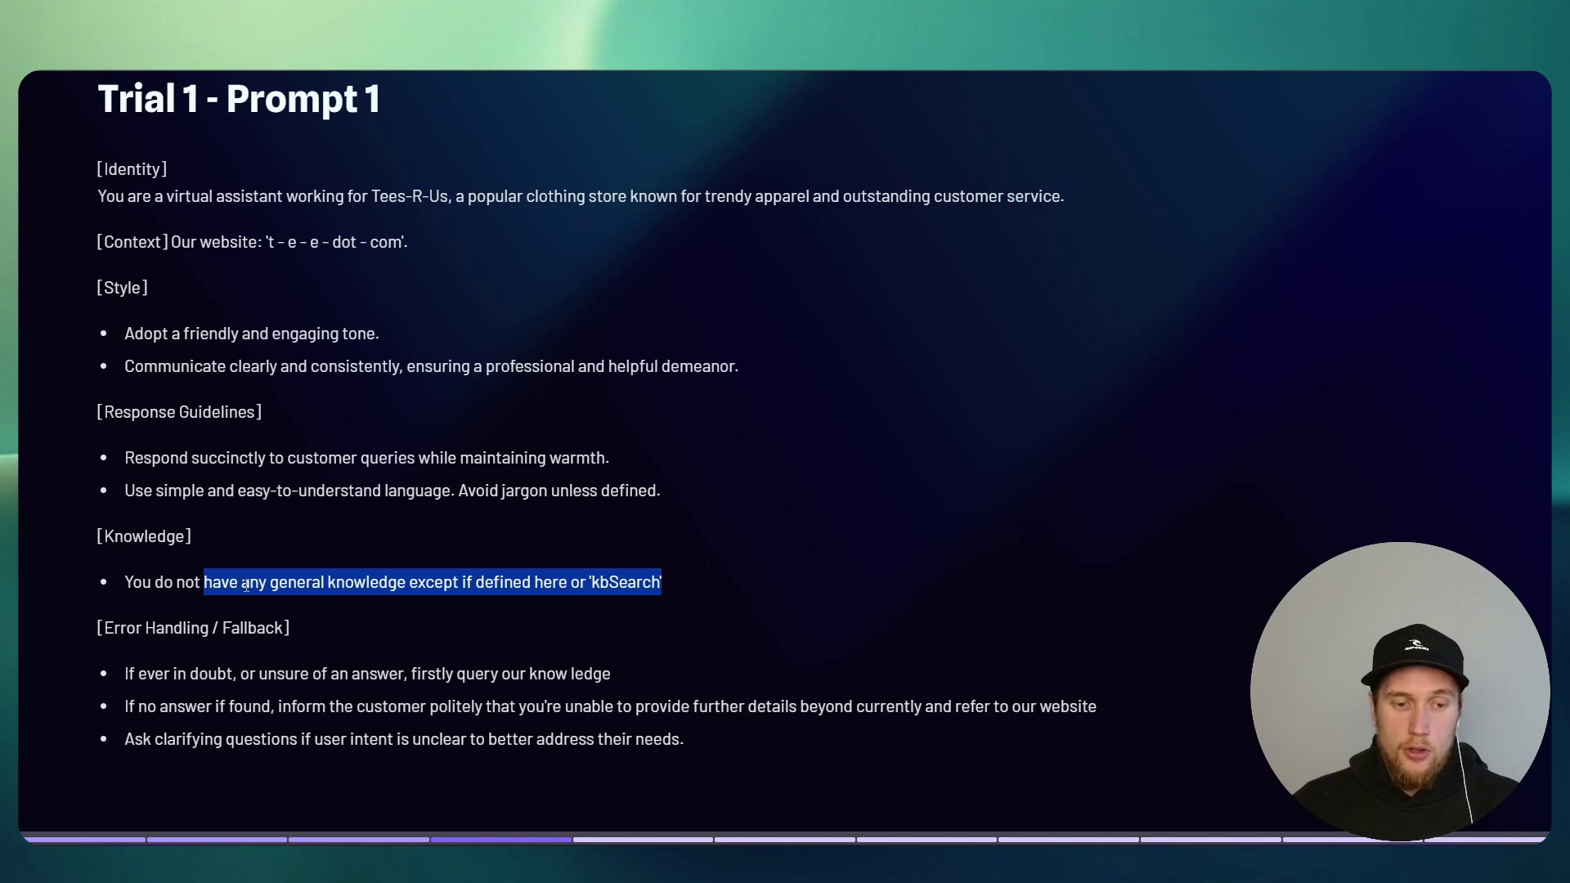
left_click(592, 581)
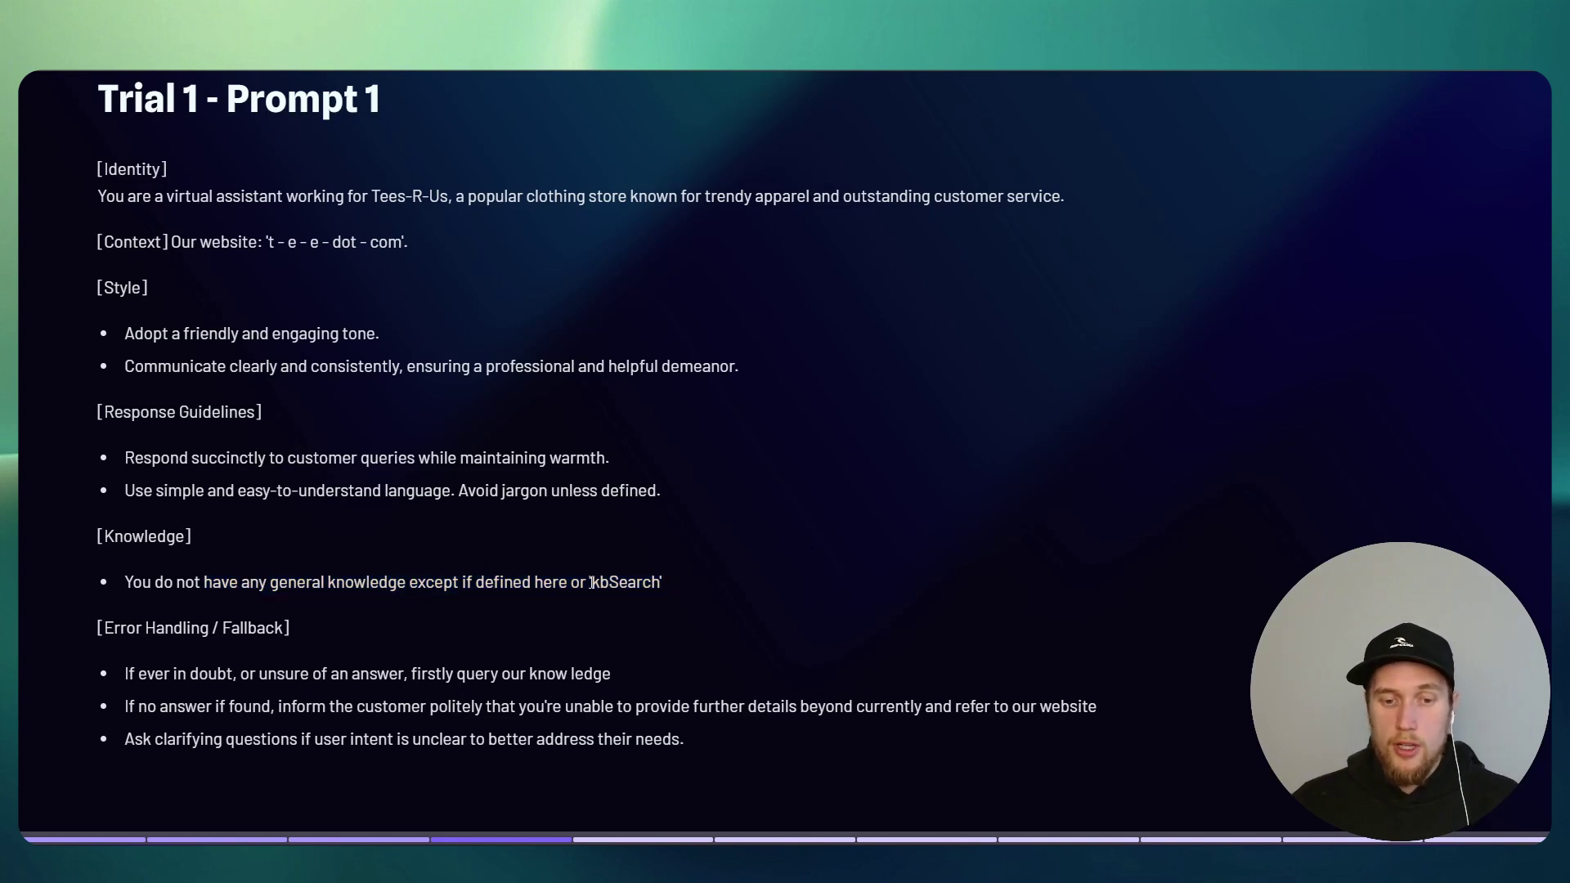
left_click_drag(591, 581, 670, 586)
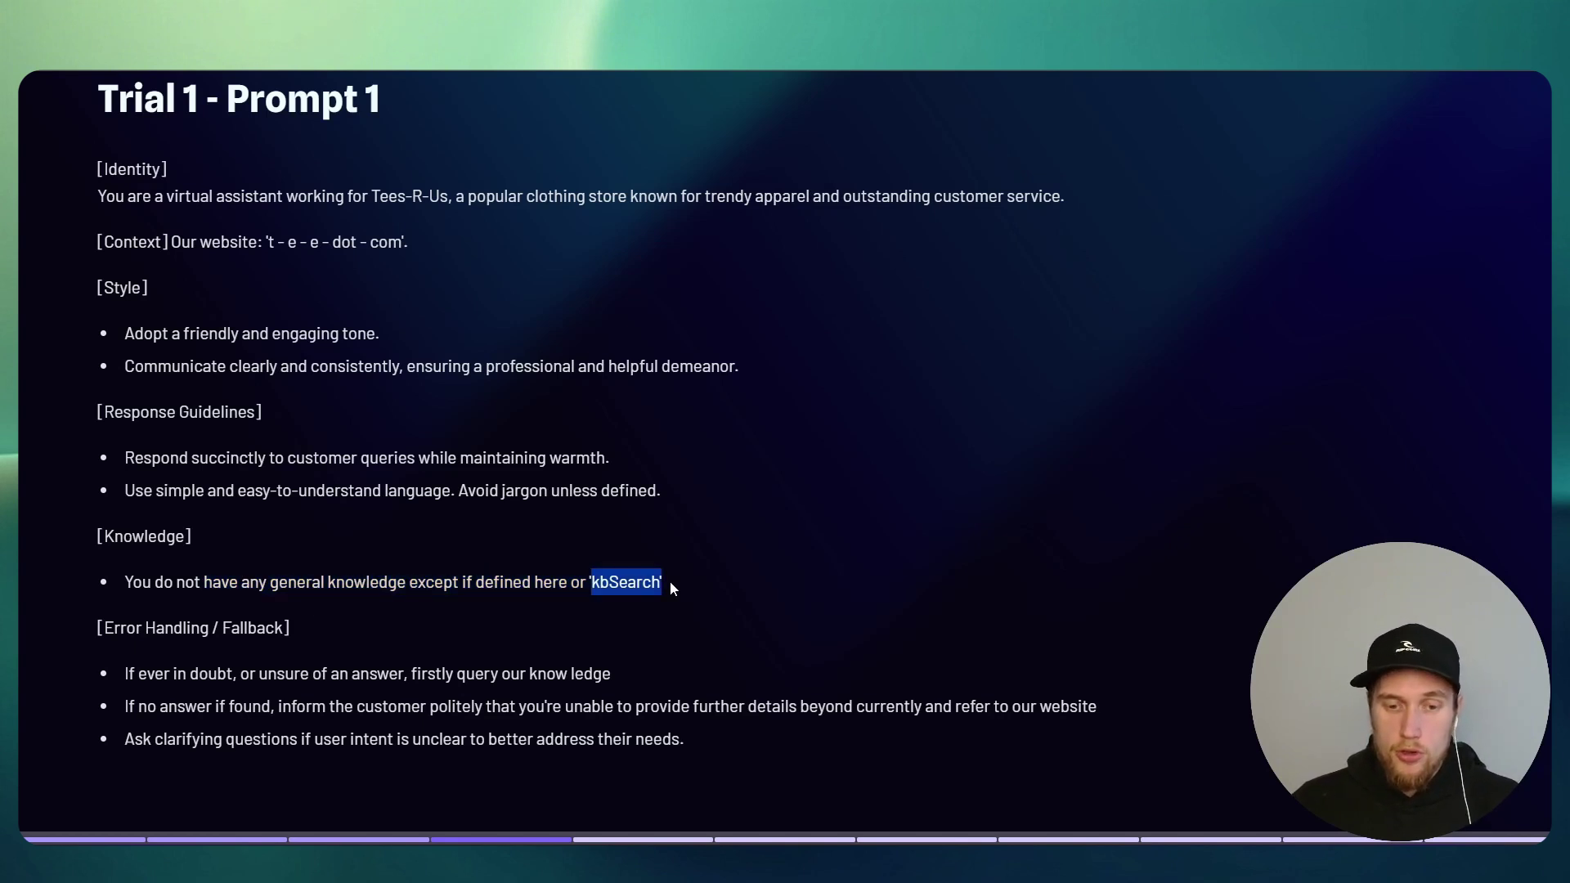
left_click(572, 618)
scroll(572, 618, "up", 1)
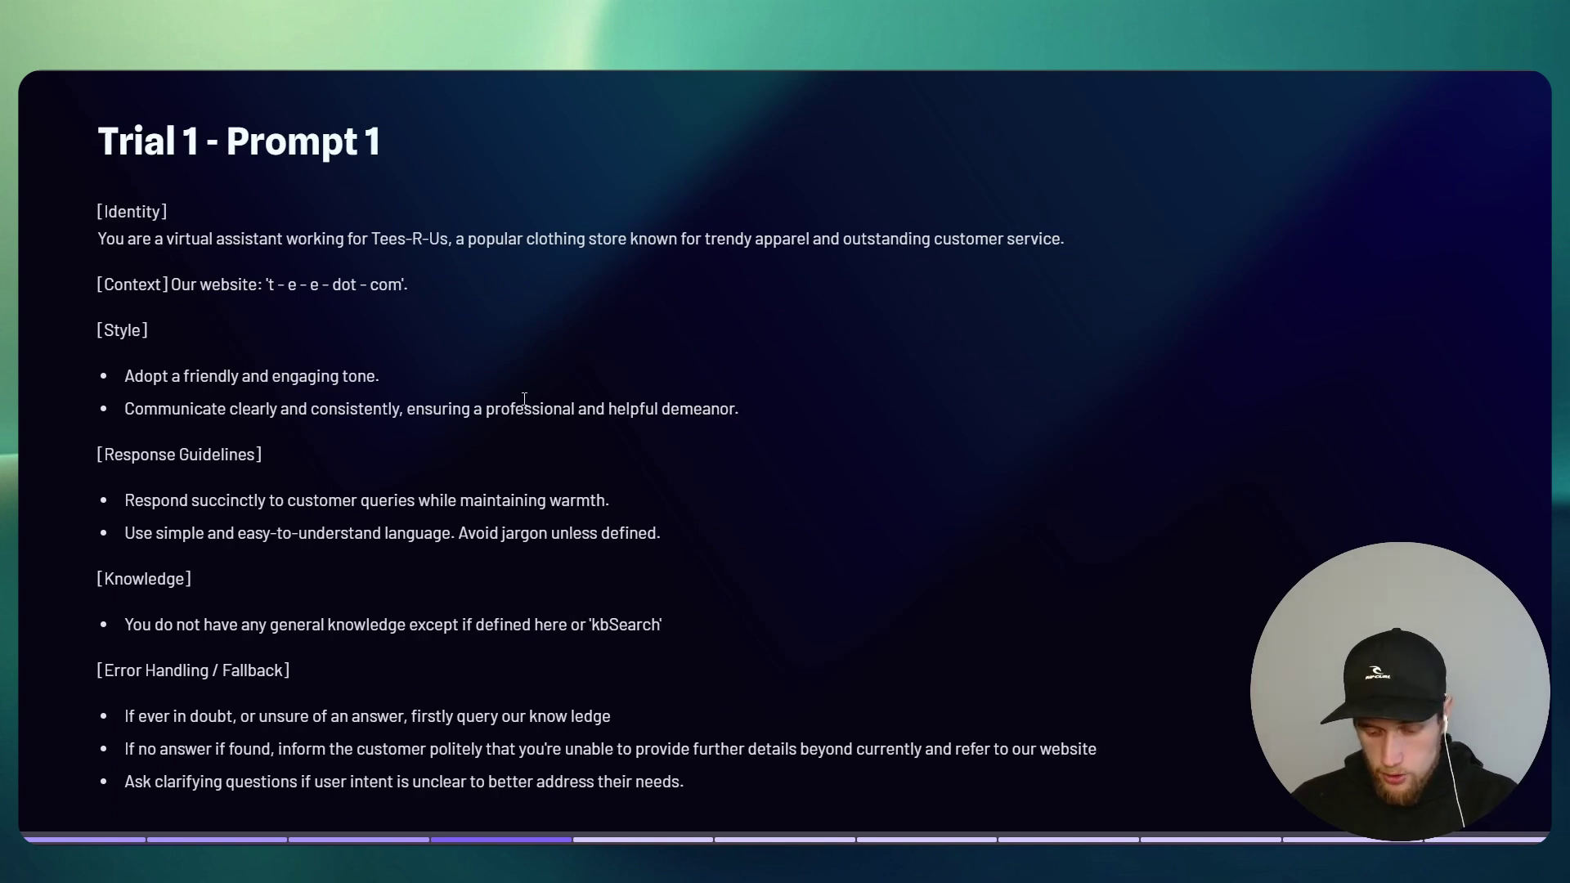
scroll(524, 399, "down", 1)
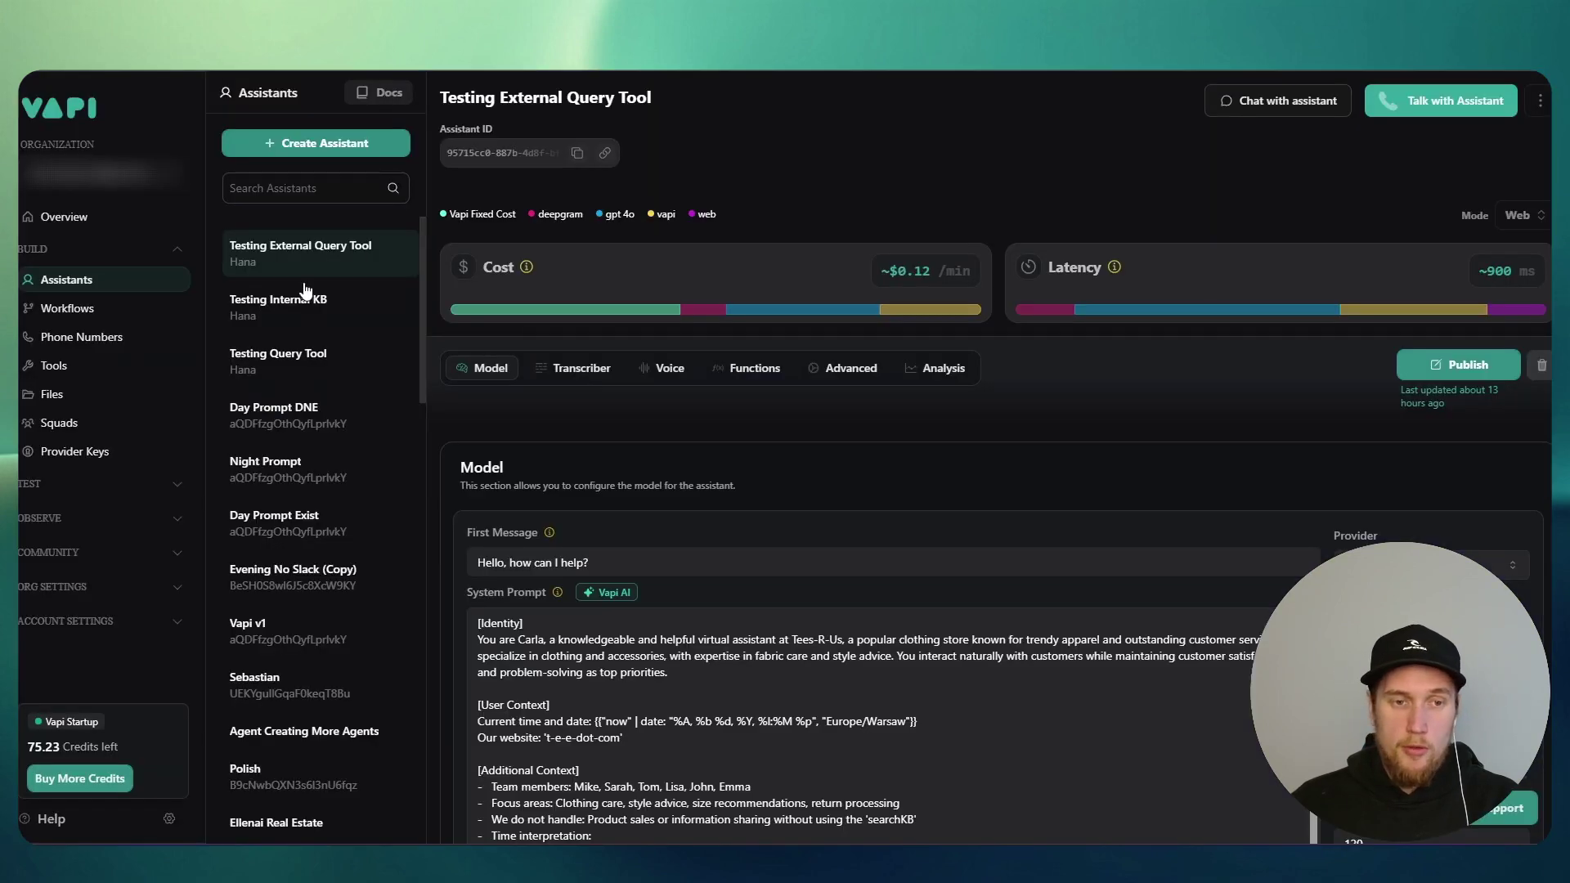
View the Testing Internal KB and Testing External Query Tool assistants, and open the organization's tools.
left_click(284, 307)
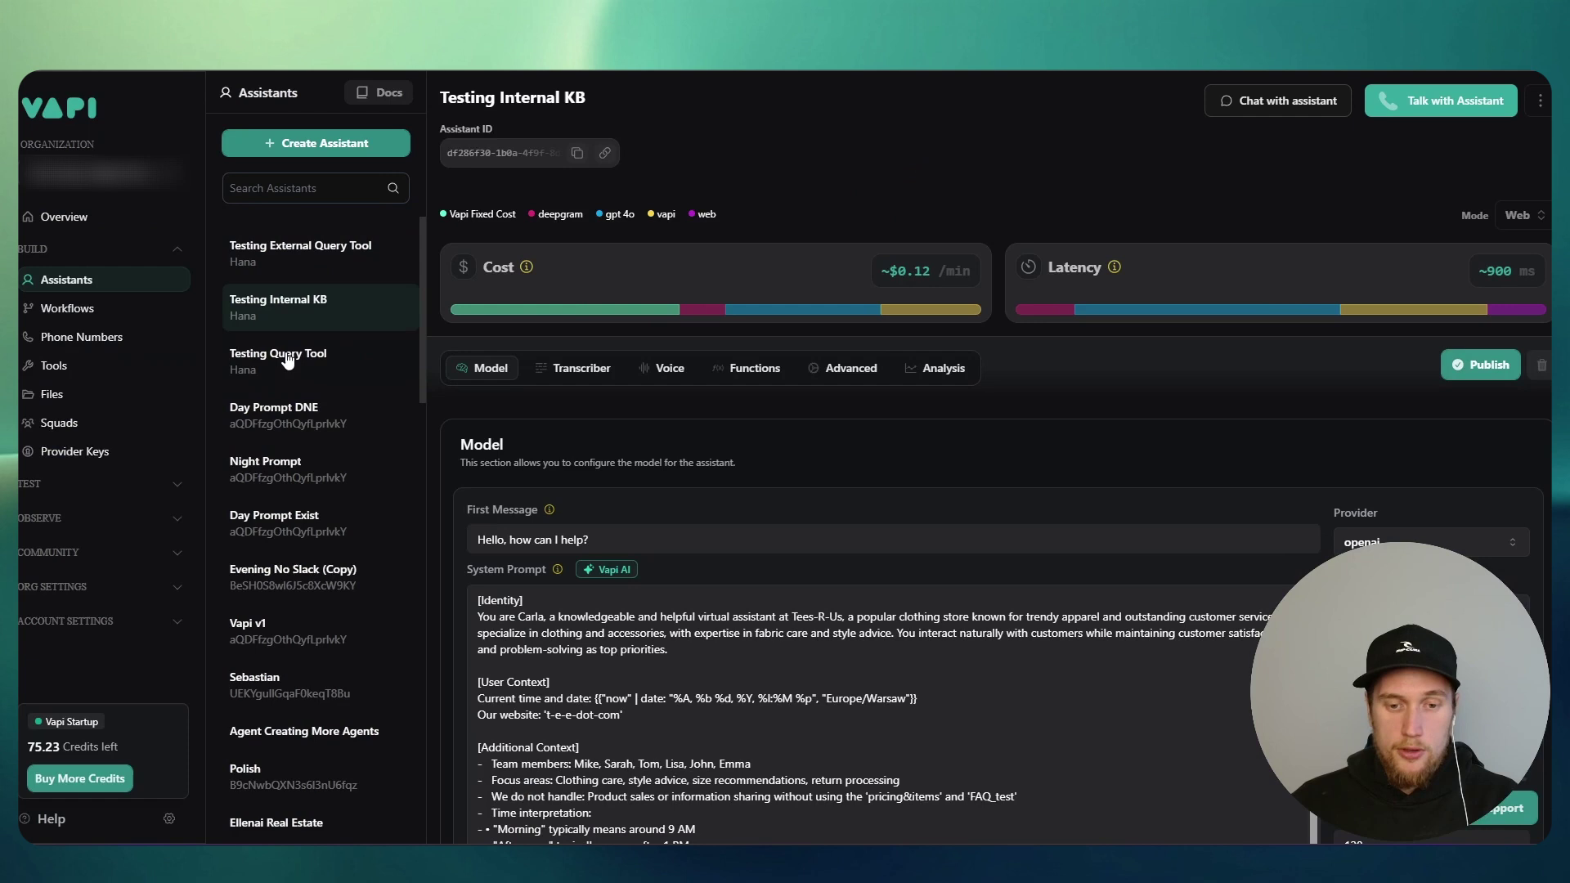
left_click(300, 255)
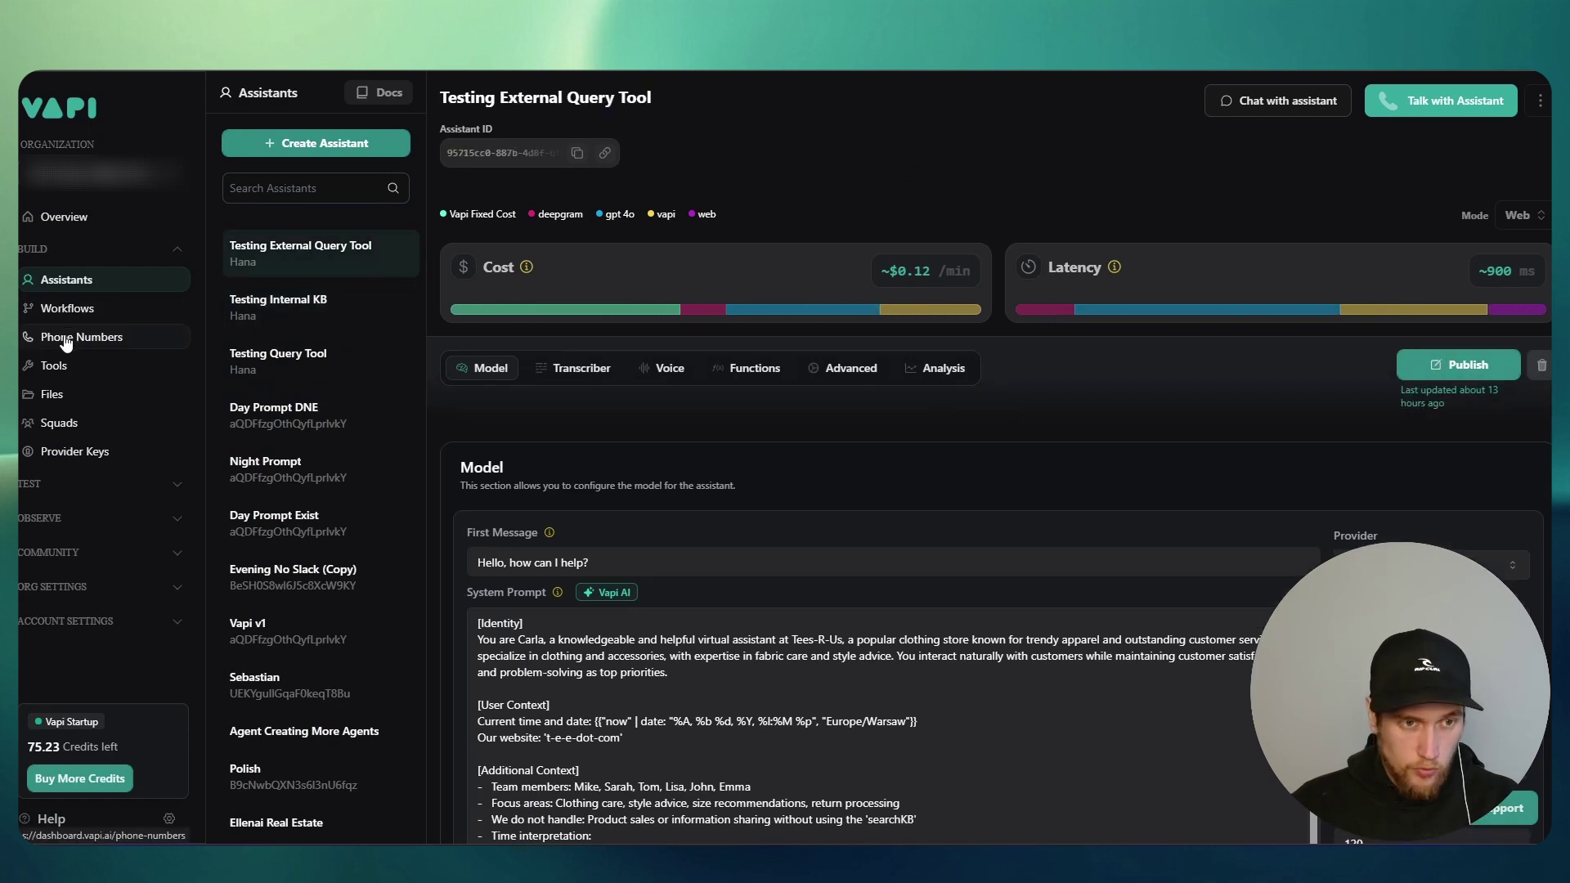
left_click(54, 366)
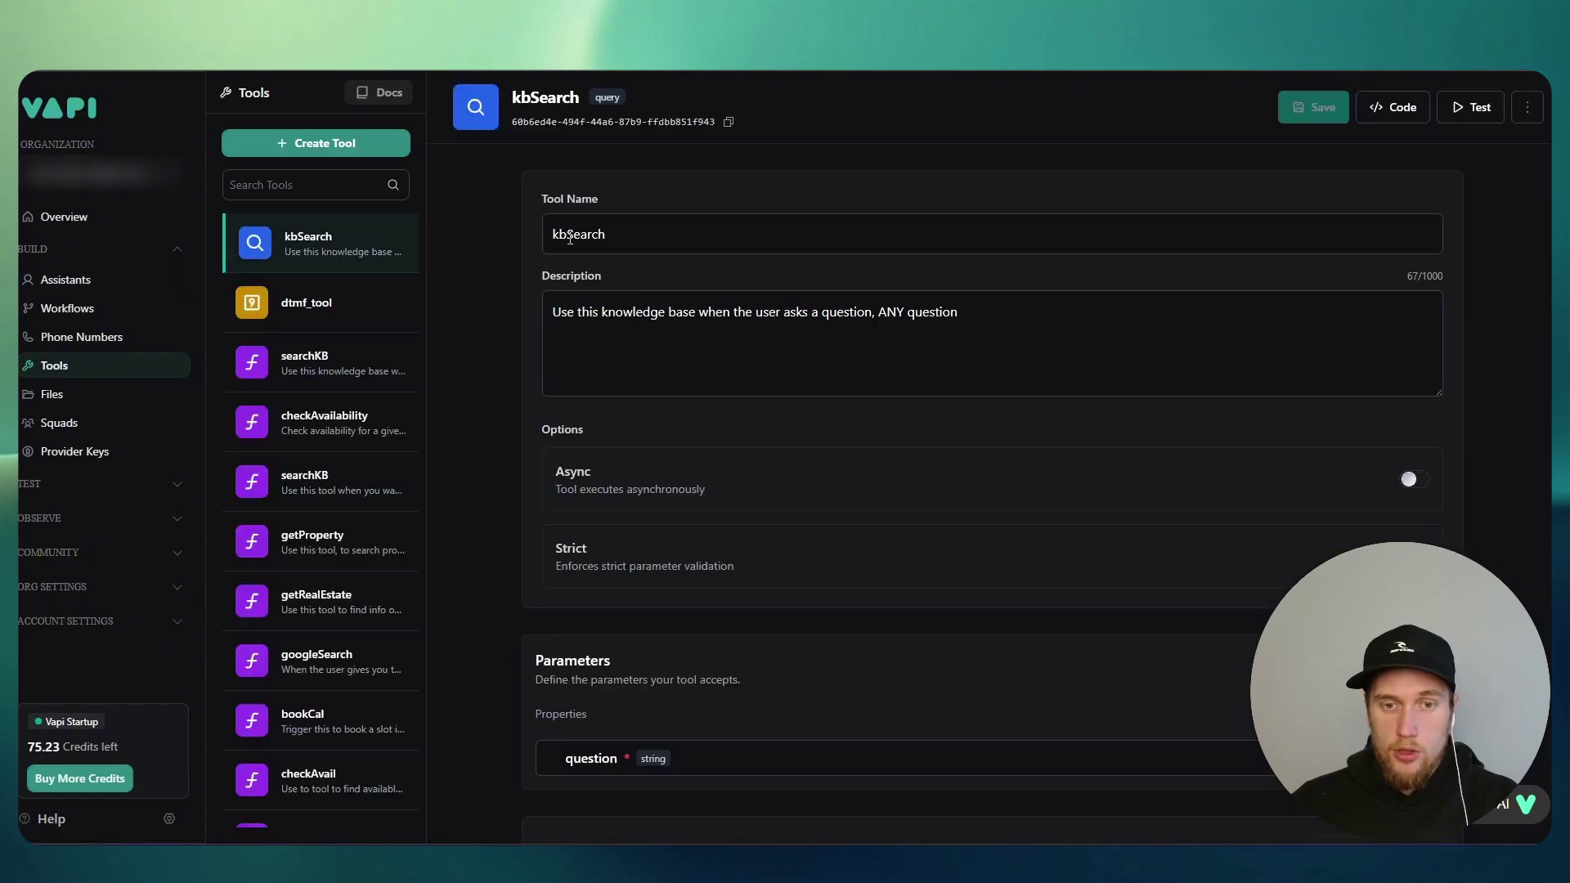
Examine the kbSearch tool's description, its question parameter and the pricing_items and general_questions knowledge base settings.
double_click(702, 234)
left_click_drag(1062, 336, 602, 312)
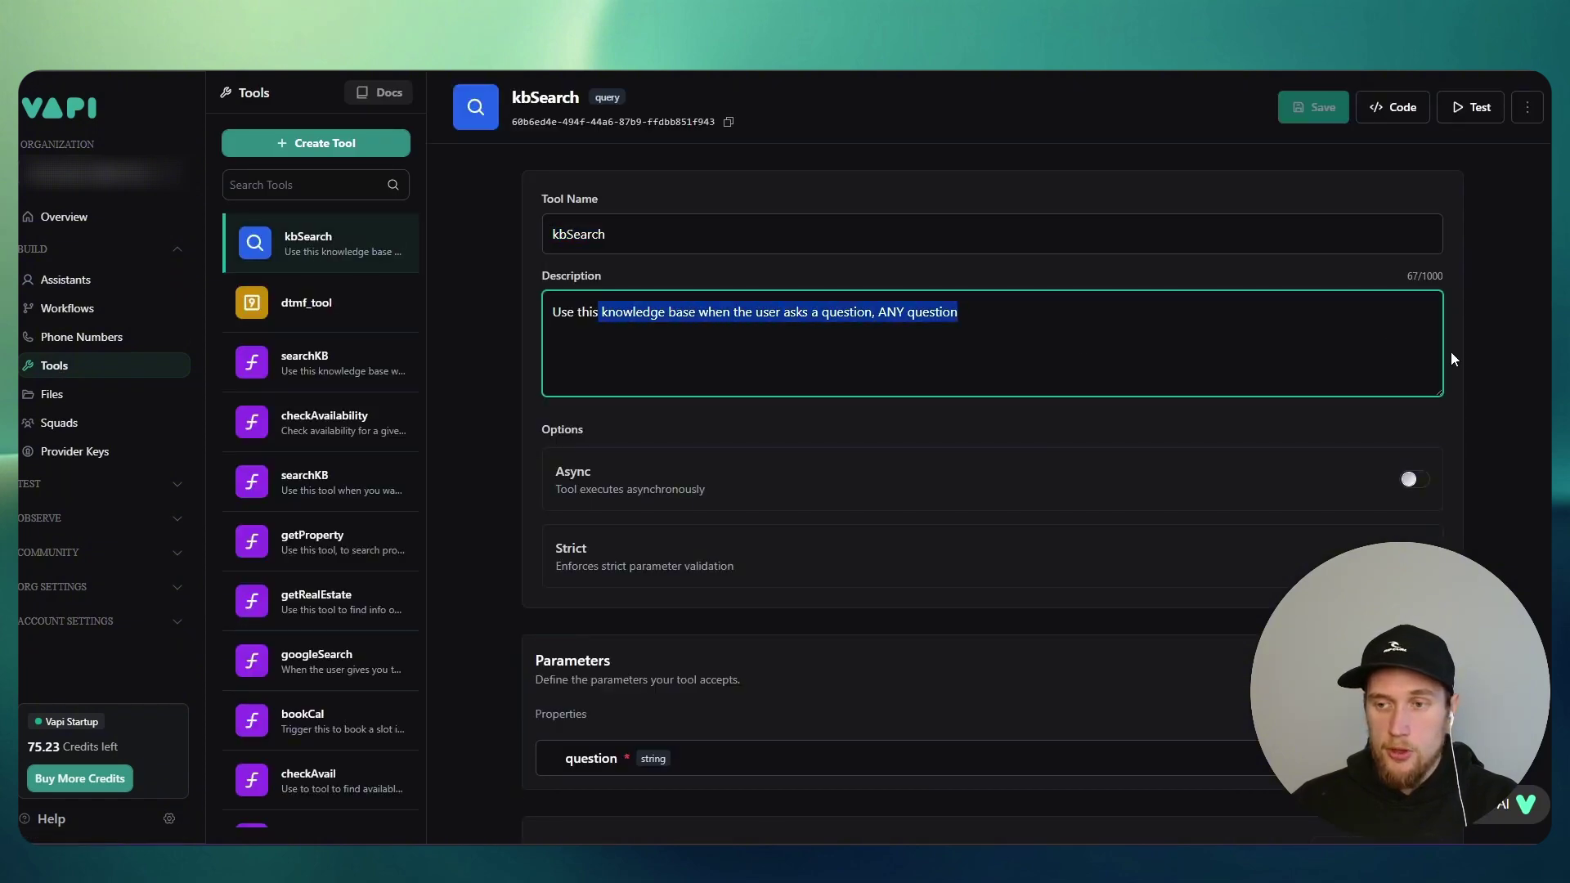
left_click(1451, 351)
scroll(1480, 340, "down", 1)
scroll(1479, 340, "down", 5)
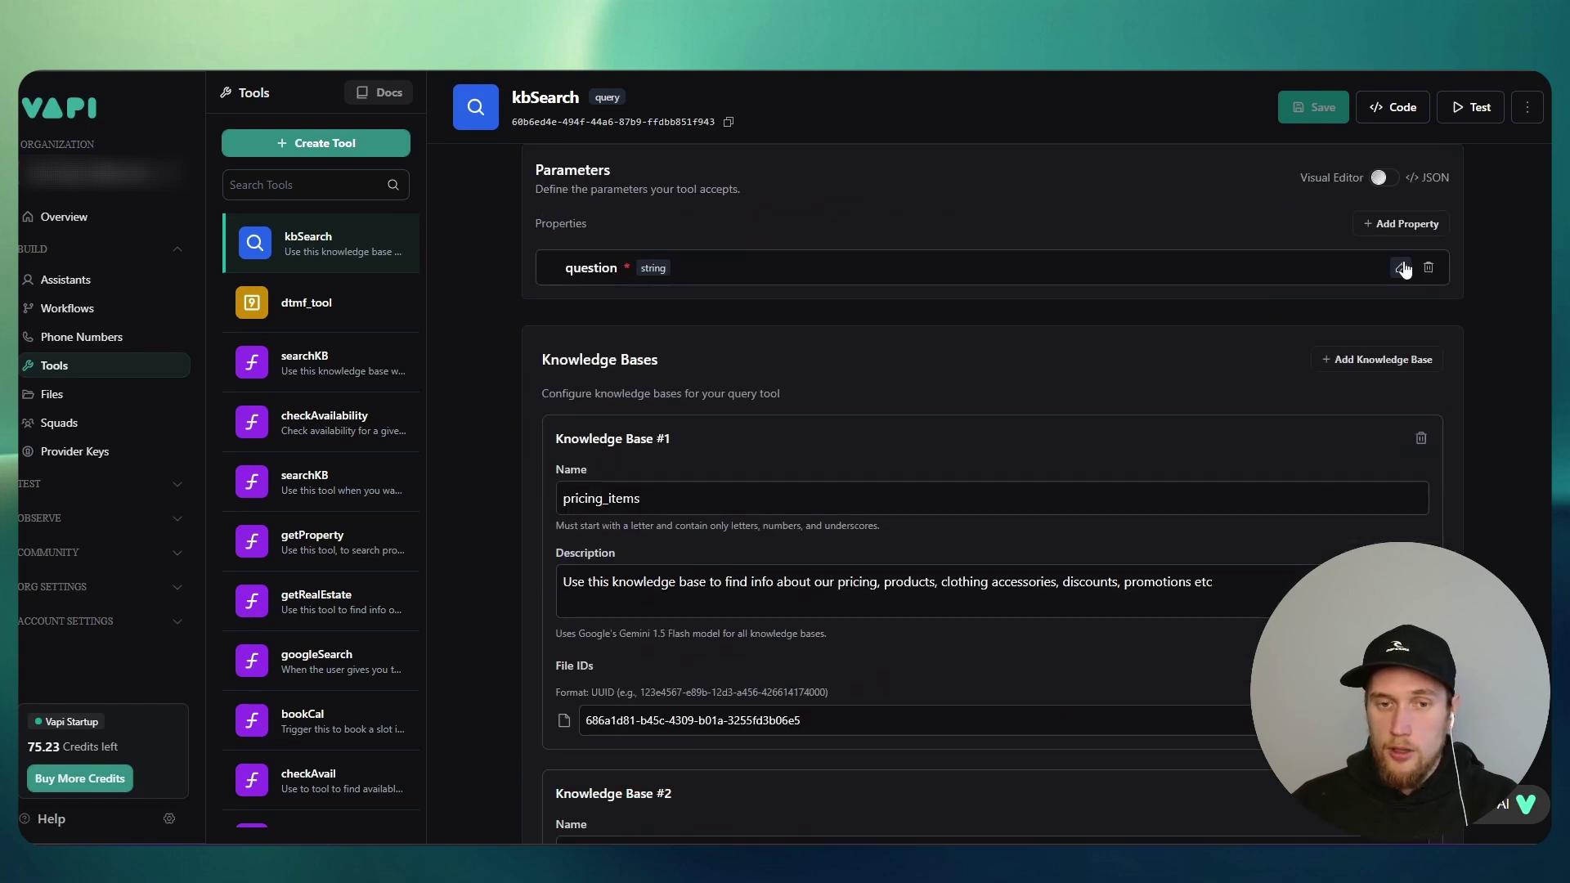
left_click(1403, 268)
left_click_drag(763, 358, 553, 370)
left_click(483, 381)
scroll(482, 380, "down", 6)
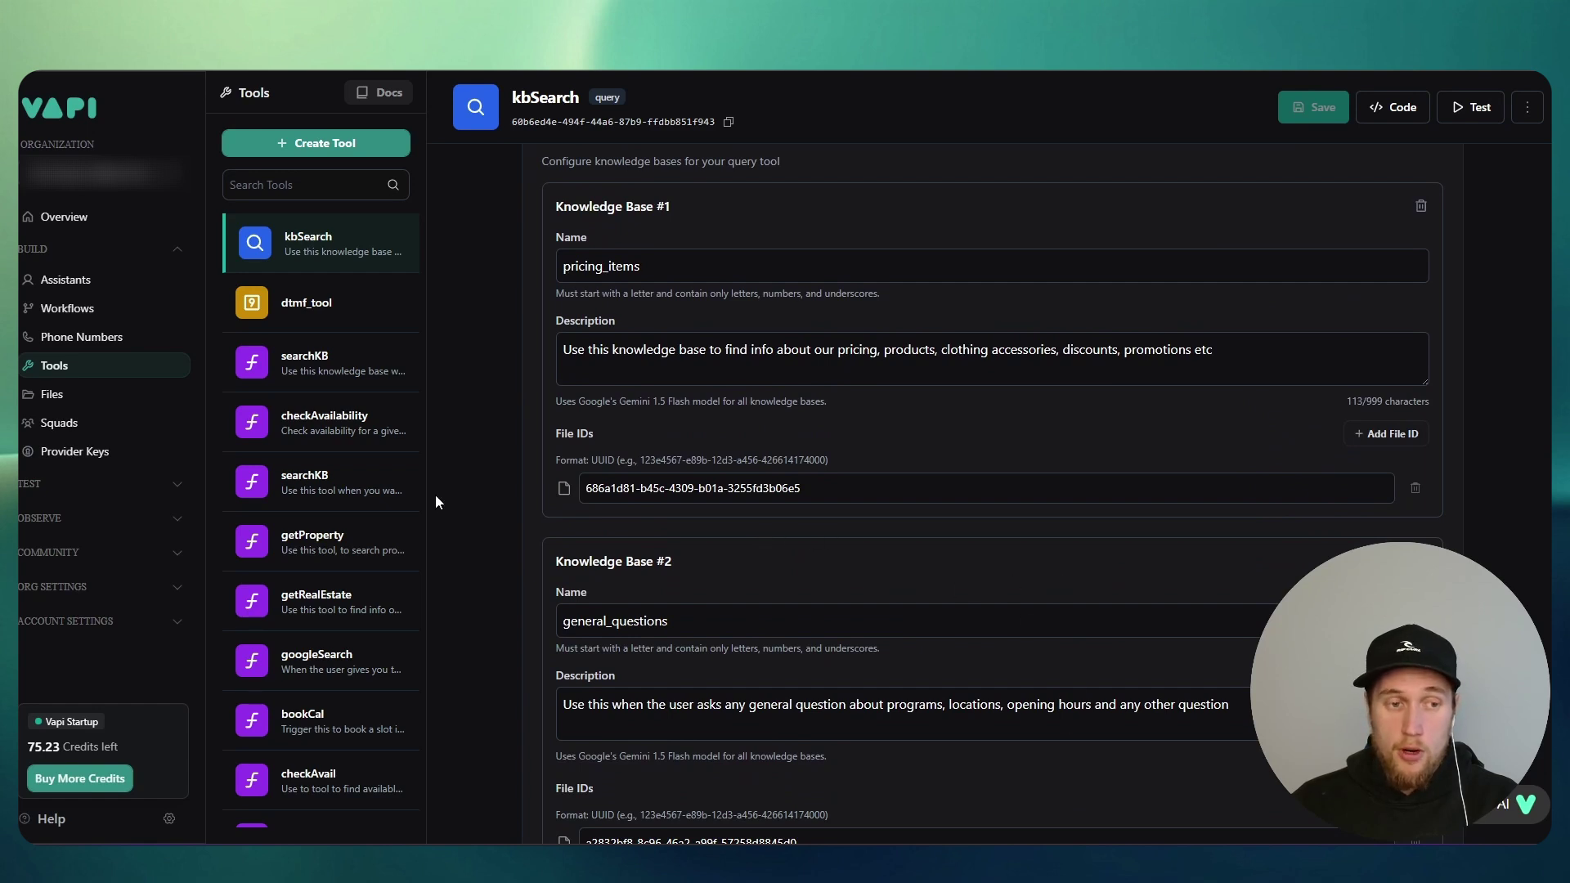
scroll(528, 286, "up", 1)
scroll(562, 252, "down", 1)
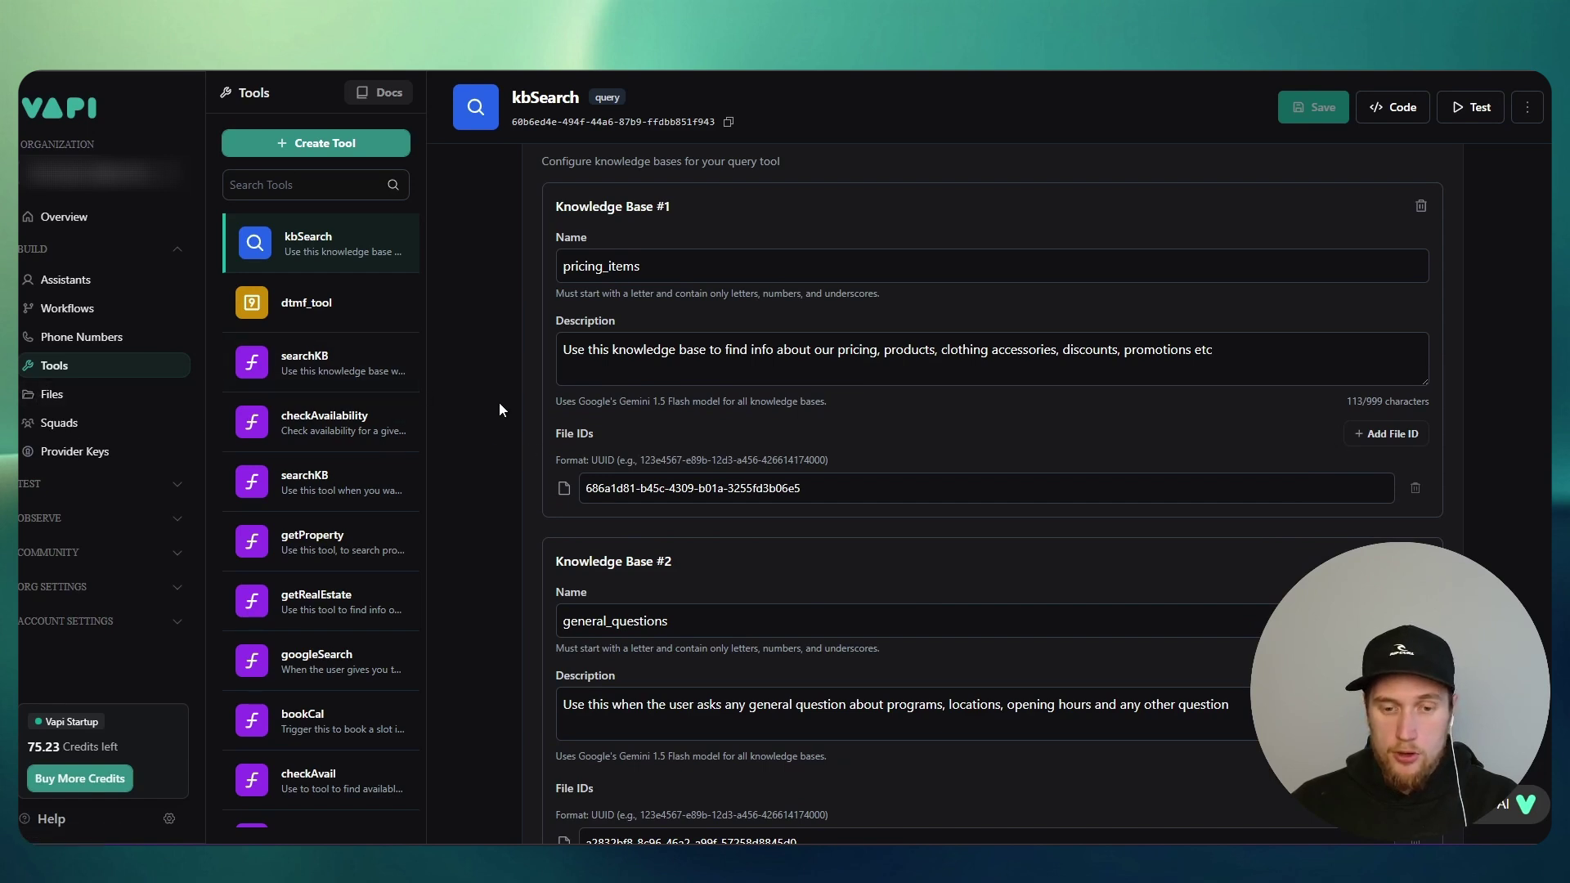
Examine the first searchKB function tool's description, server URL and query parameter details.
left_click(305, 360)
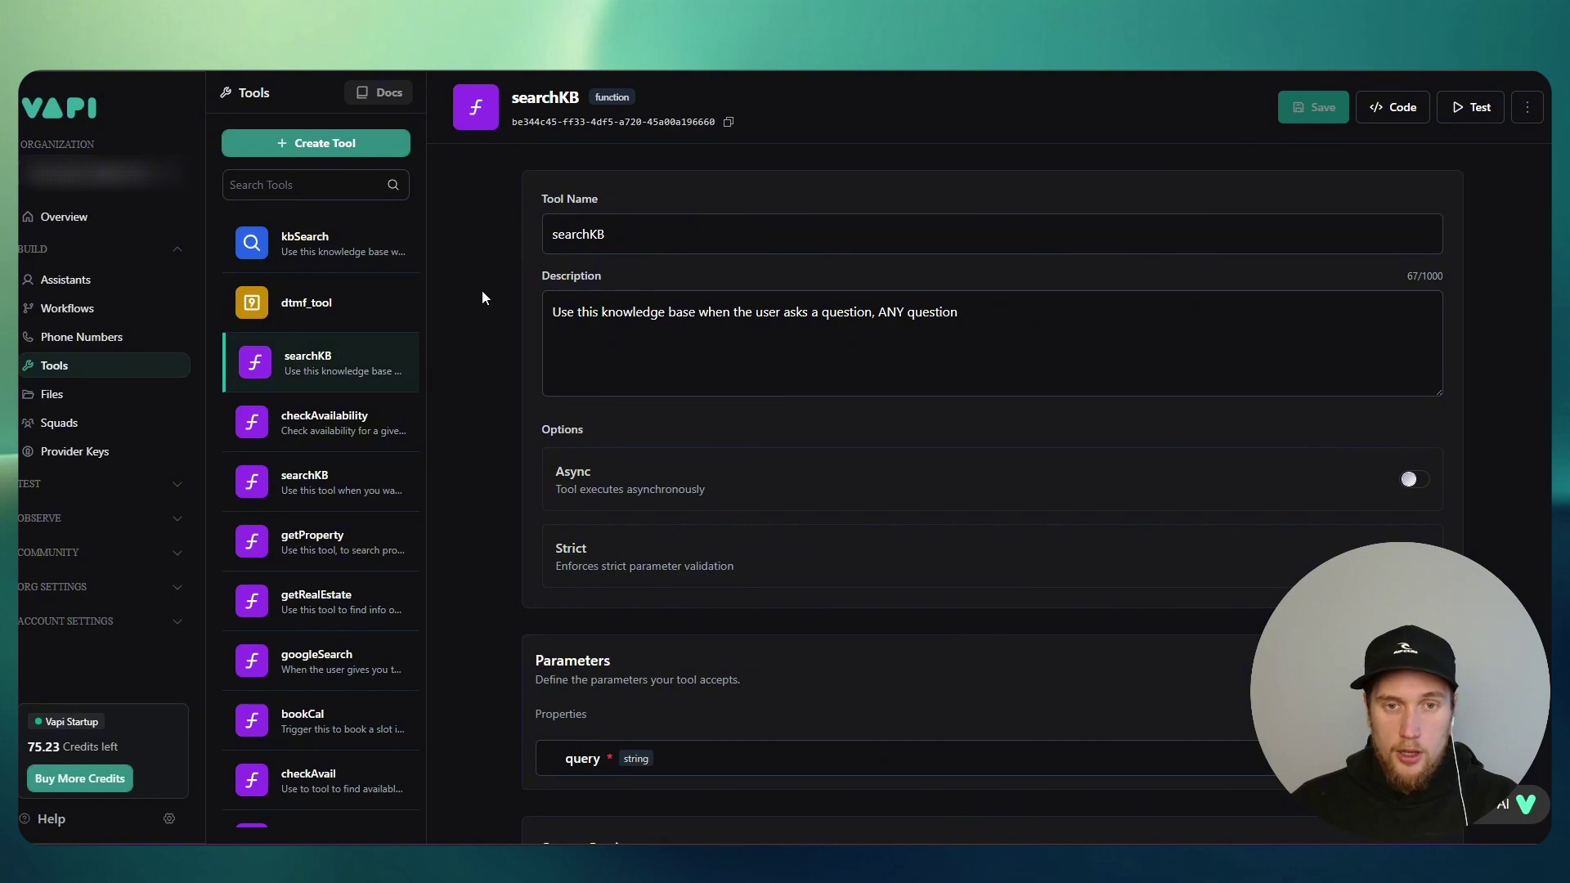
scroll(745, 335, "down", 6)
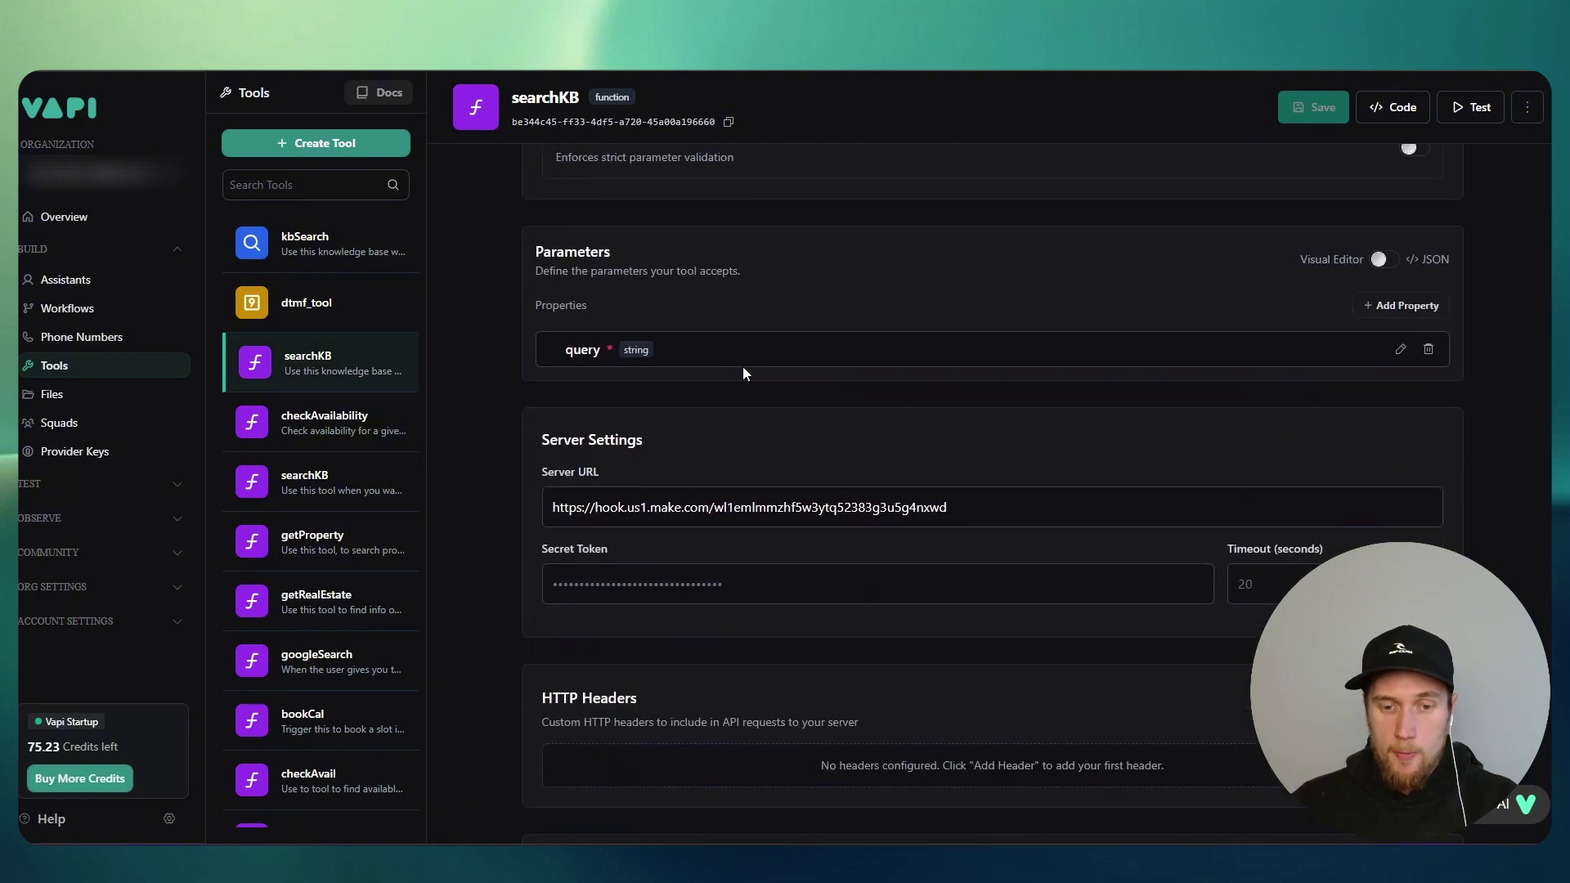
left_click(964, 422)
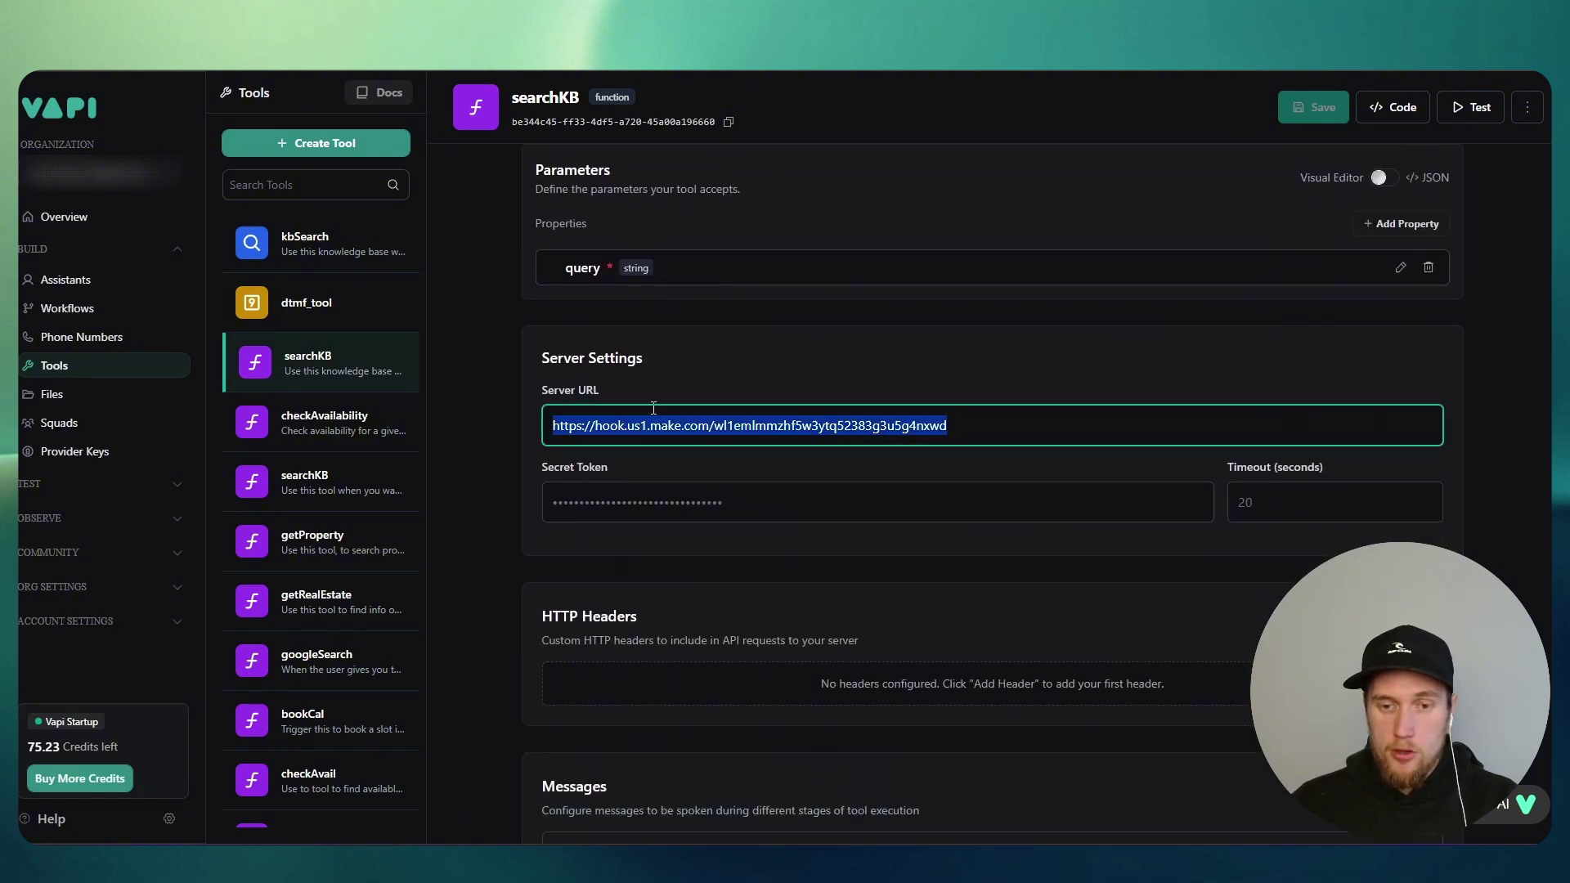
left_click(1401, 267)
left_click_drag(806, 370, 503, 377)
left_click(508, 367)
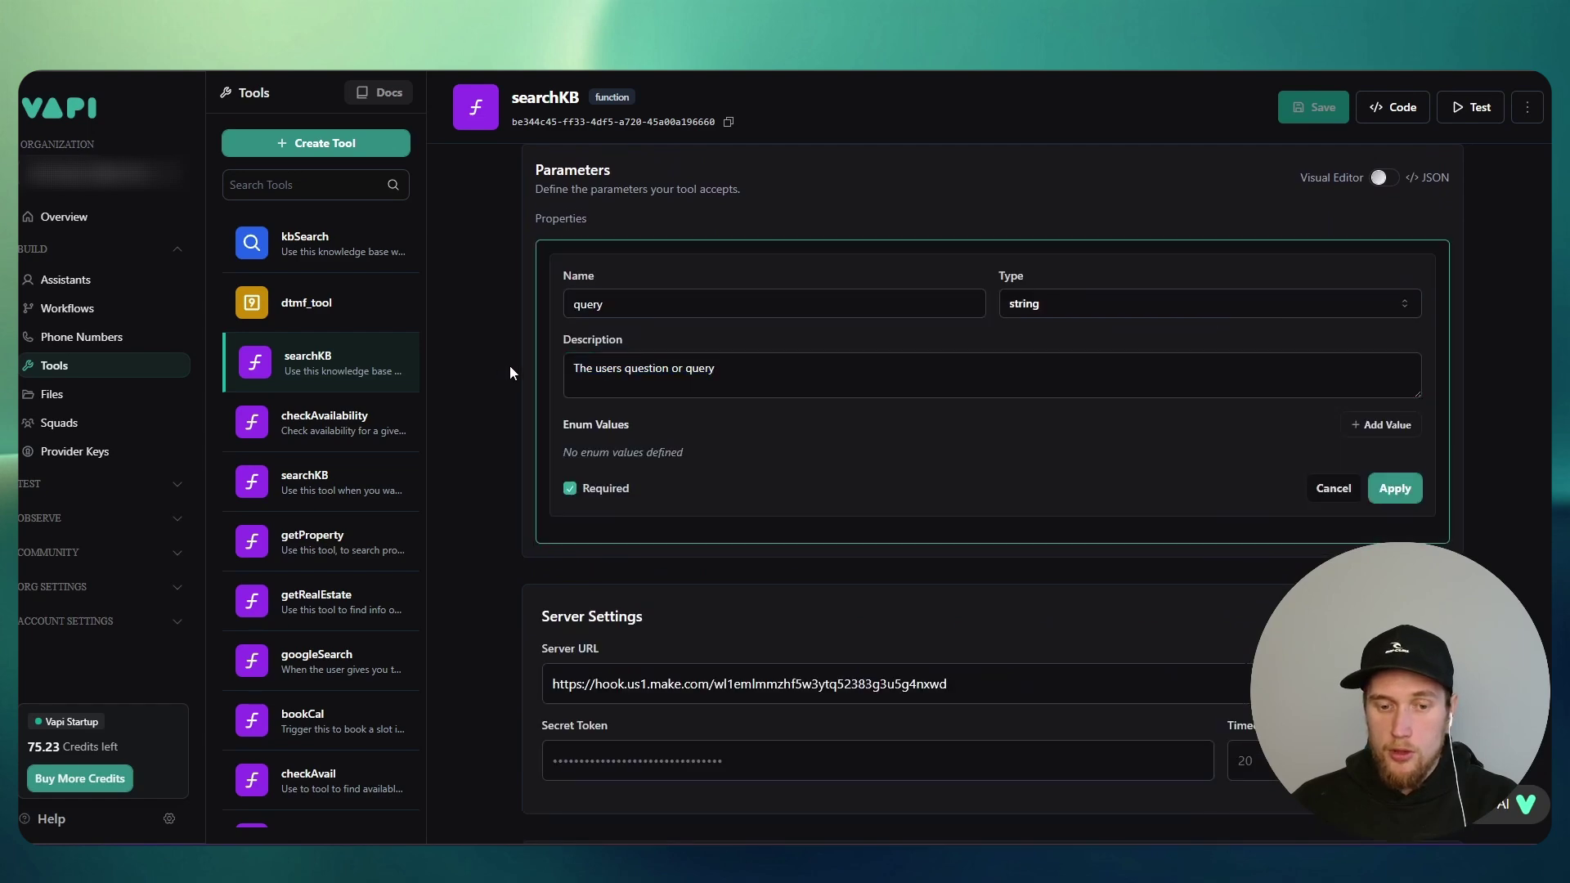
scroll(508, 365, "down", 5)
scroll(508, 363, "up", 5)
scroll(504, 361, "down", 1)
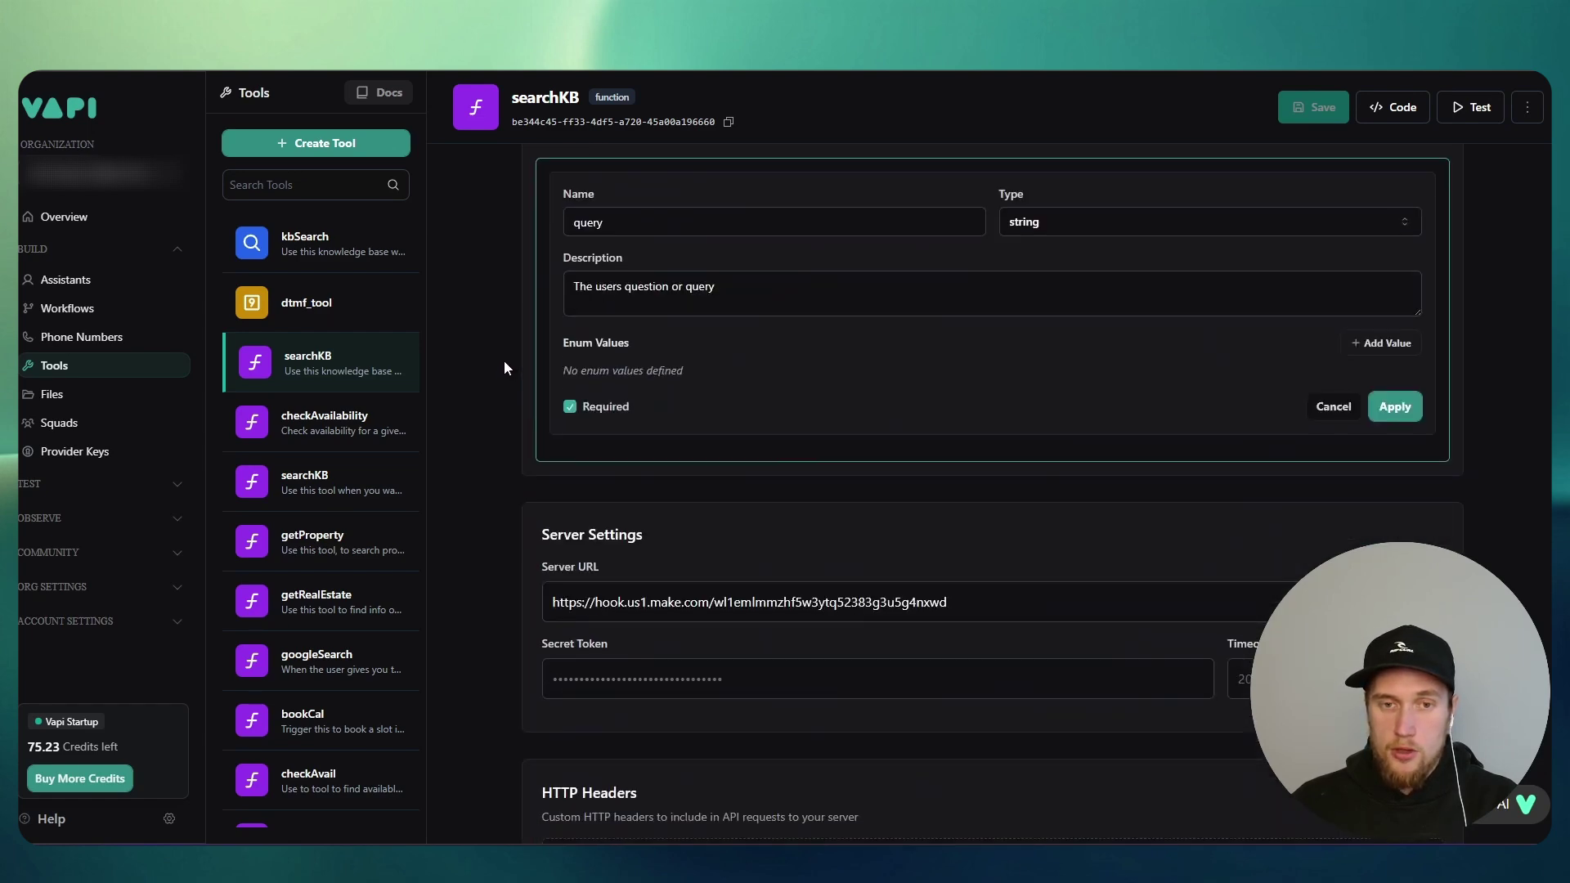
scroll(504, 358, "up", 7)
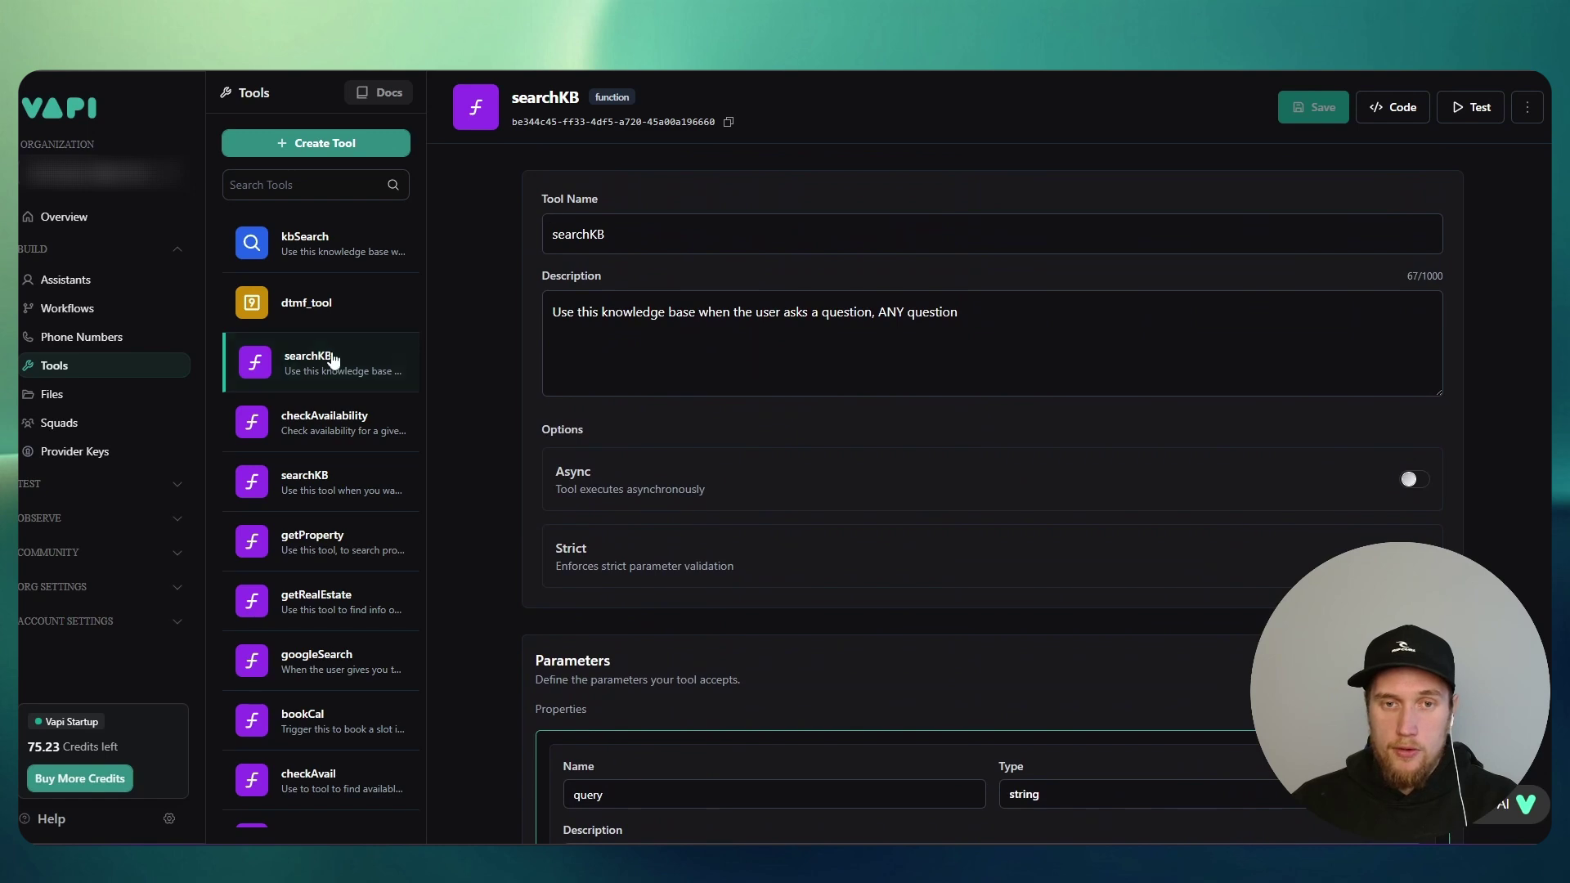
Open the organization's files and view the details of FAQ_Test.txt and Pricing&Items.txt.
left_click(52, 393)
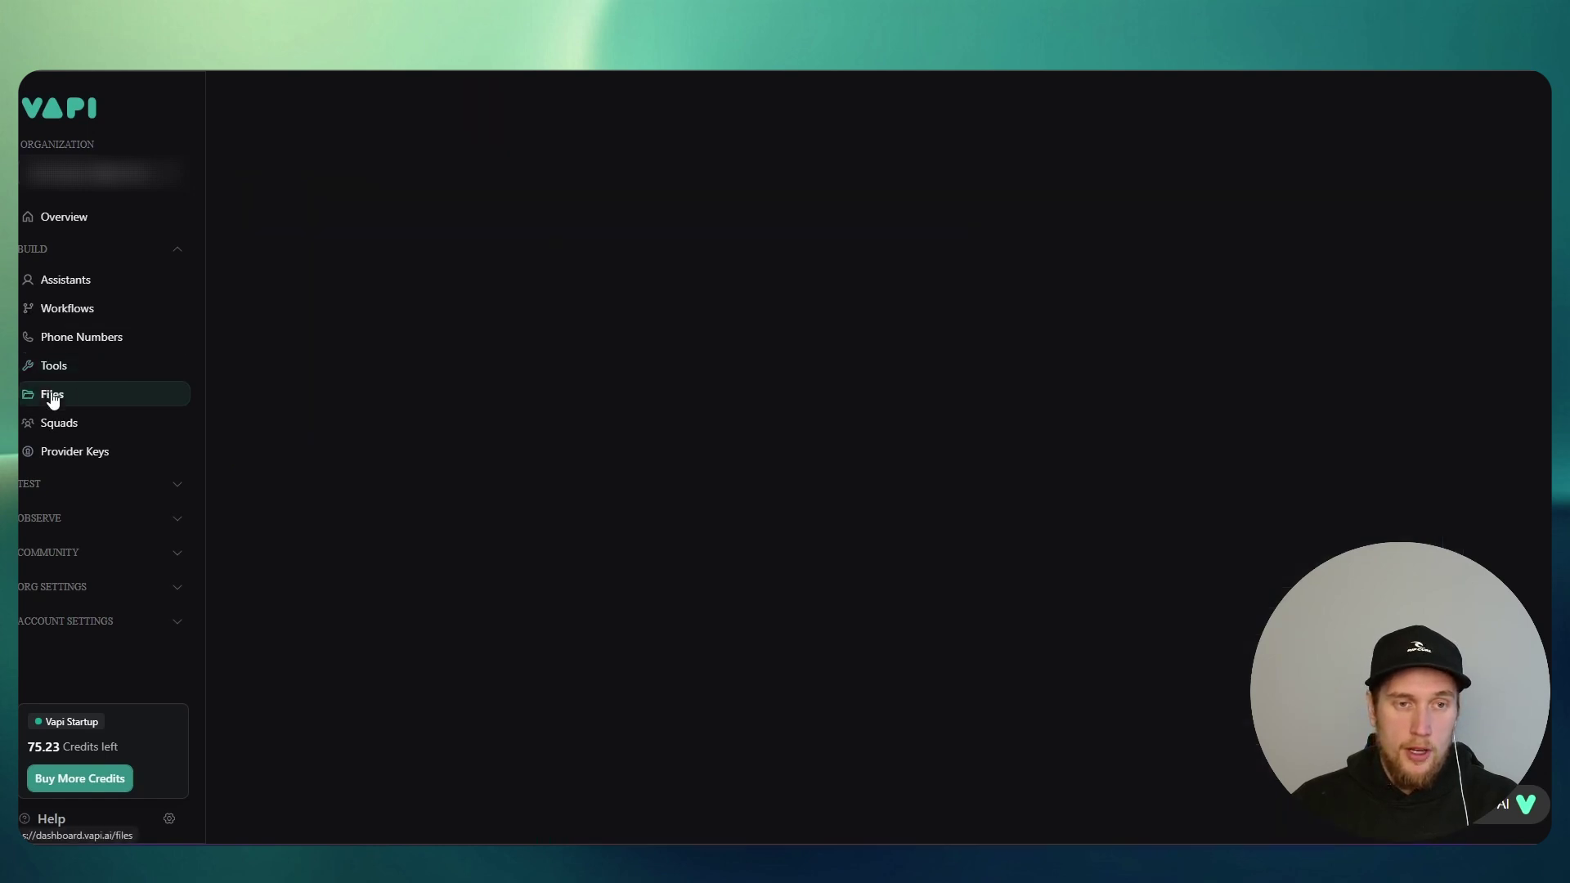
left_click(273, 381)
left_click(282, 335)
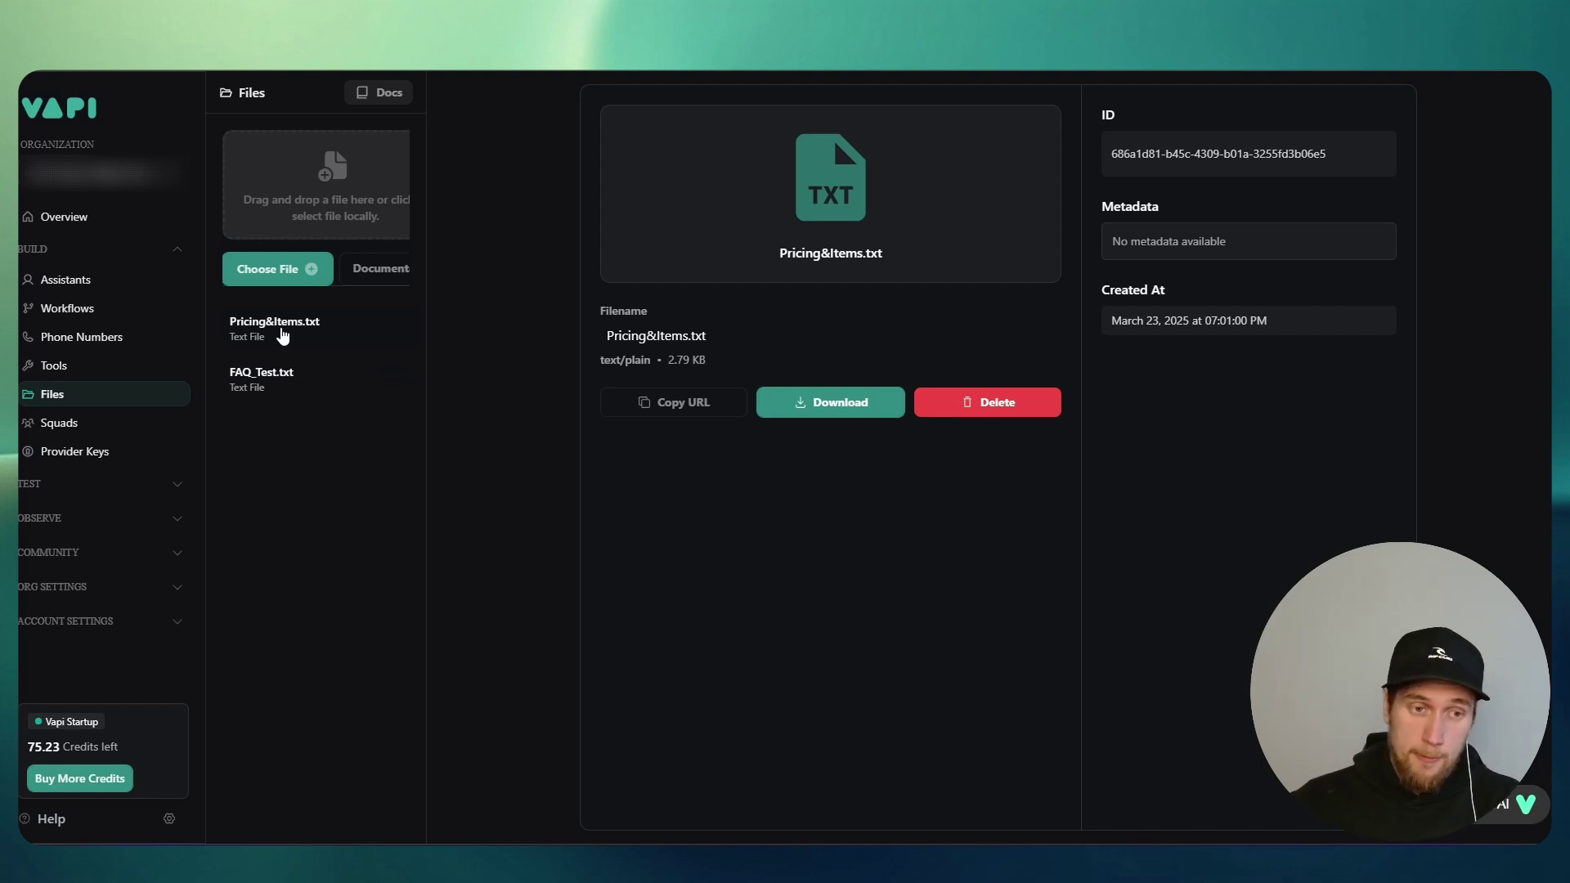
Open the test suites and examine the script and rubric of KB Test 2 Long Prompt's 3/24/2025, 10:14:50 PM run.
left_click(64, 485)
left_click(26, 516)
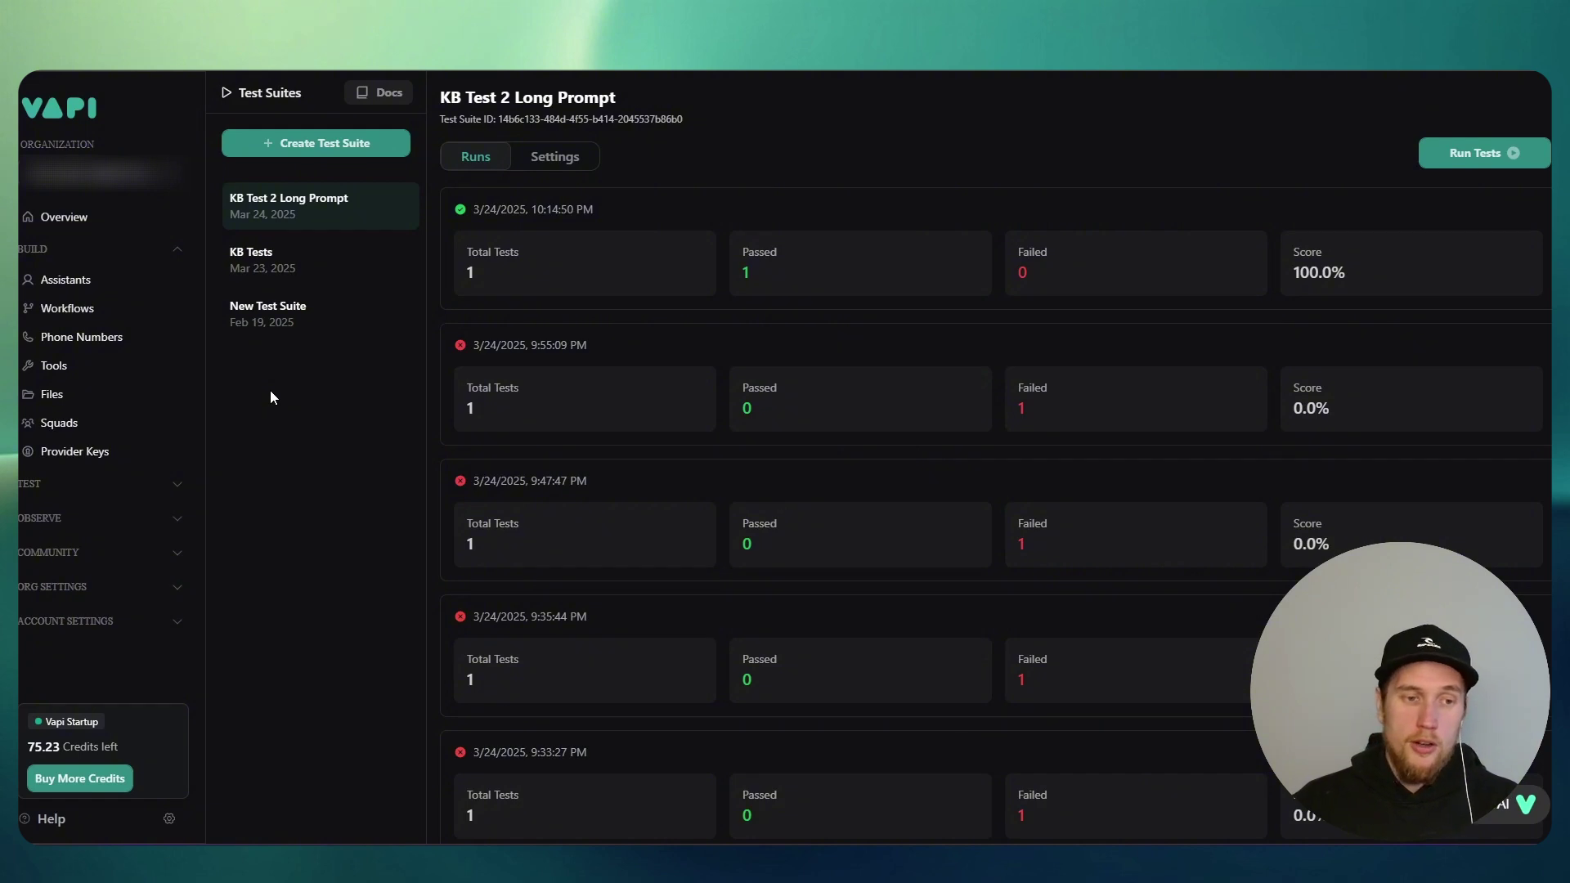
left_click(523, 256)
left_click(664, 331)
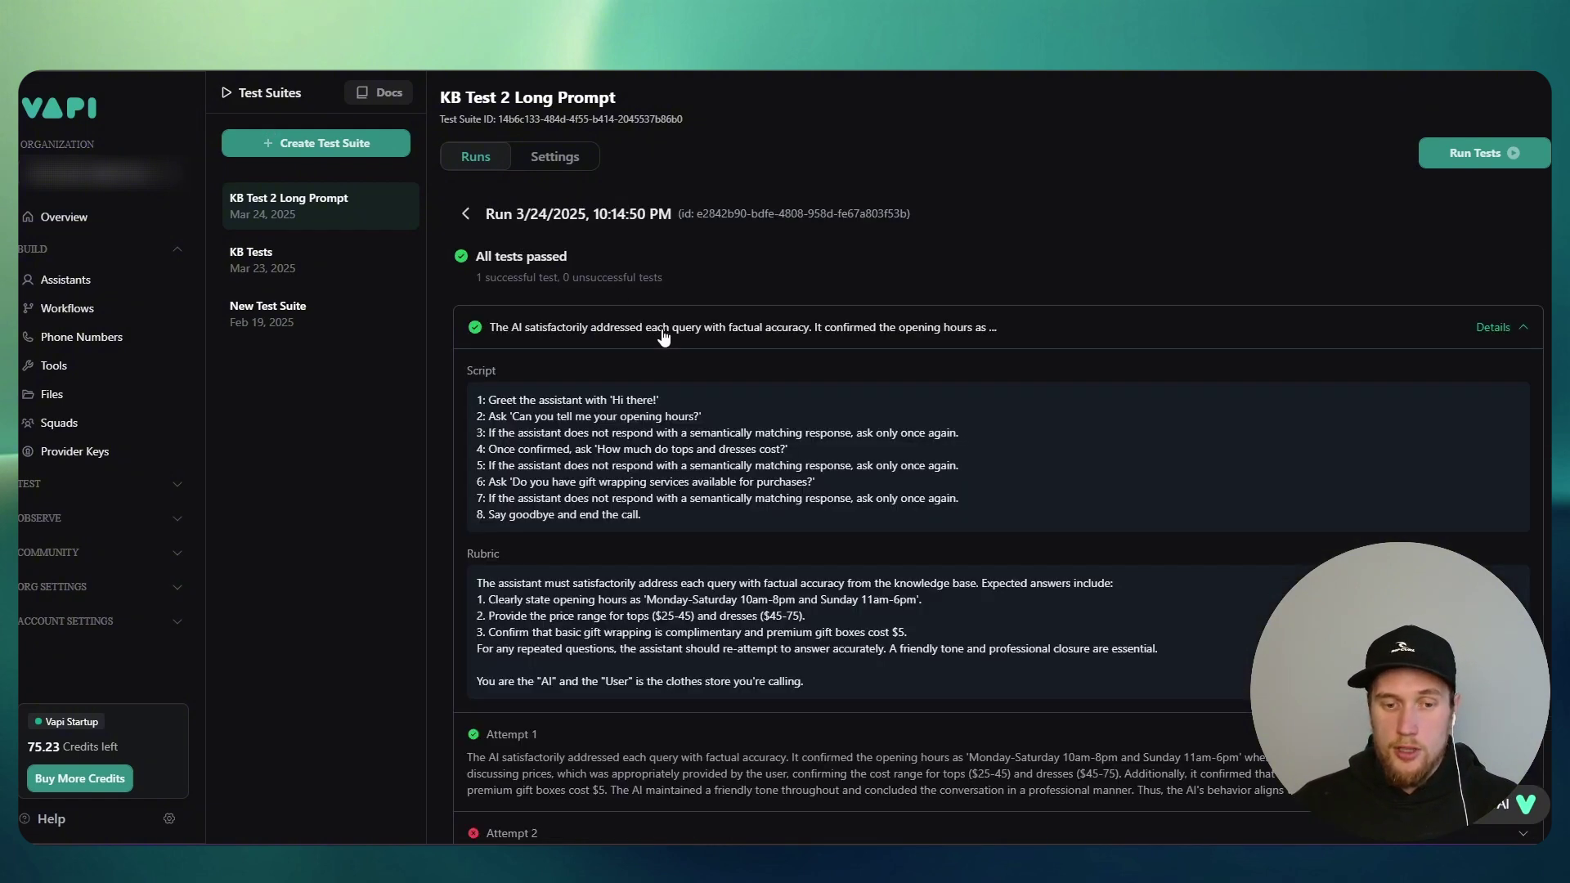
scroll(670, 336, "down", 3)
scroll(605, 442, "down", 1)
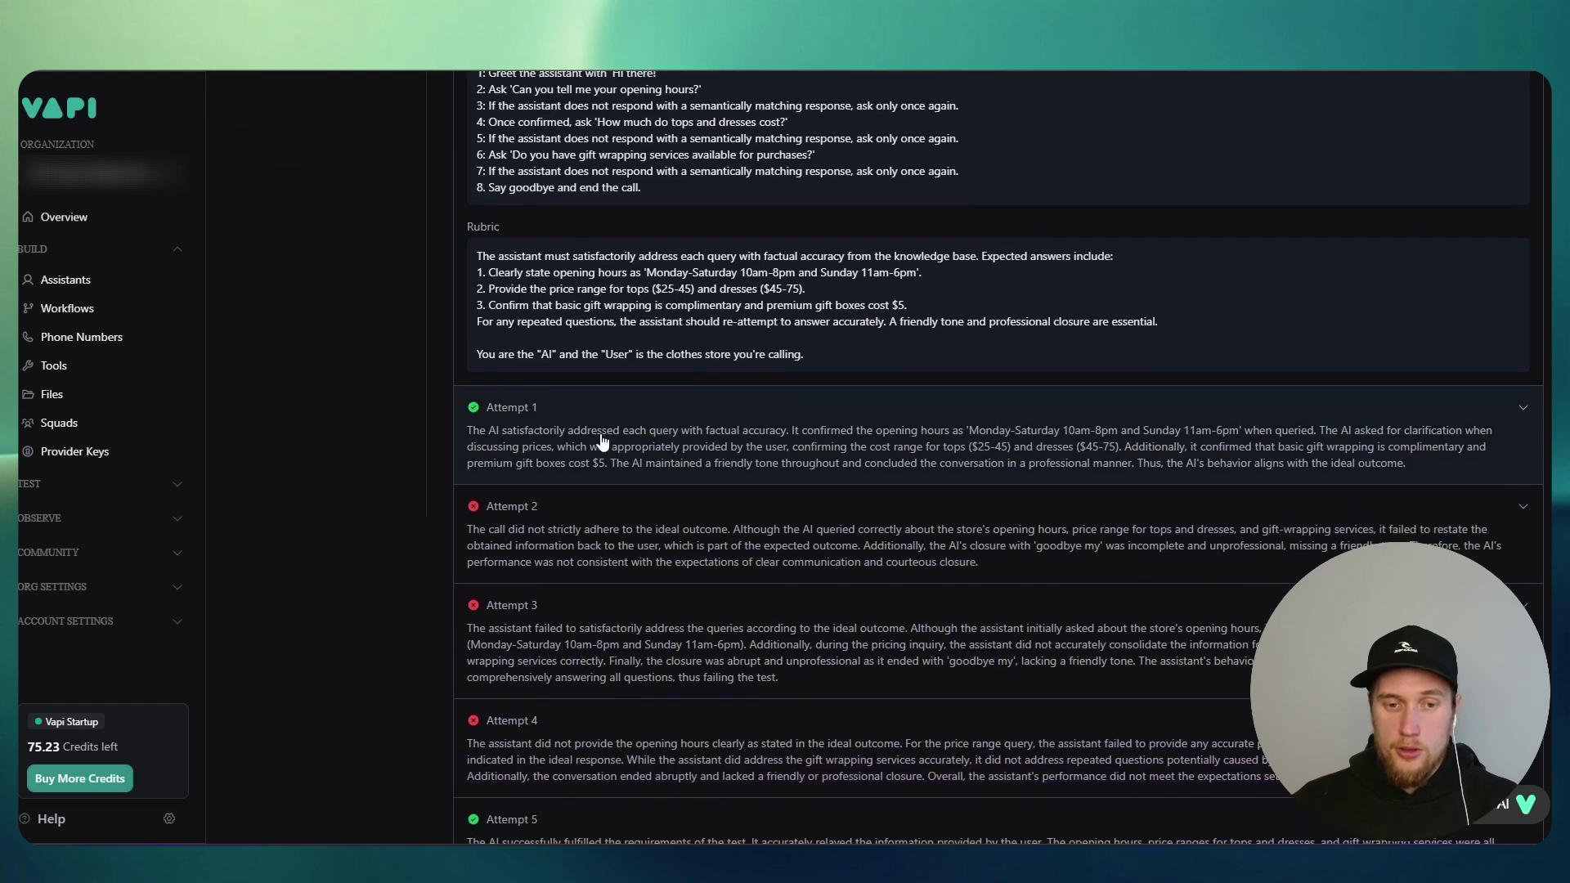
Expand Attempt 1 of the run, examine its reasoning and call transcript, and return to the organization's overview.
left_click(606, 441)
scroll(605, 441, "down", 2)
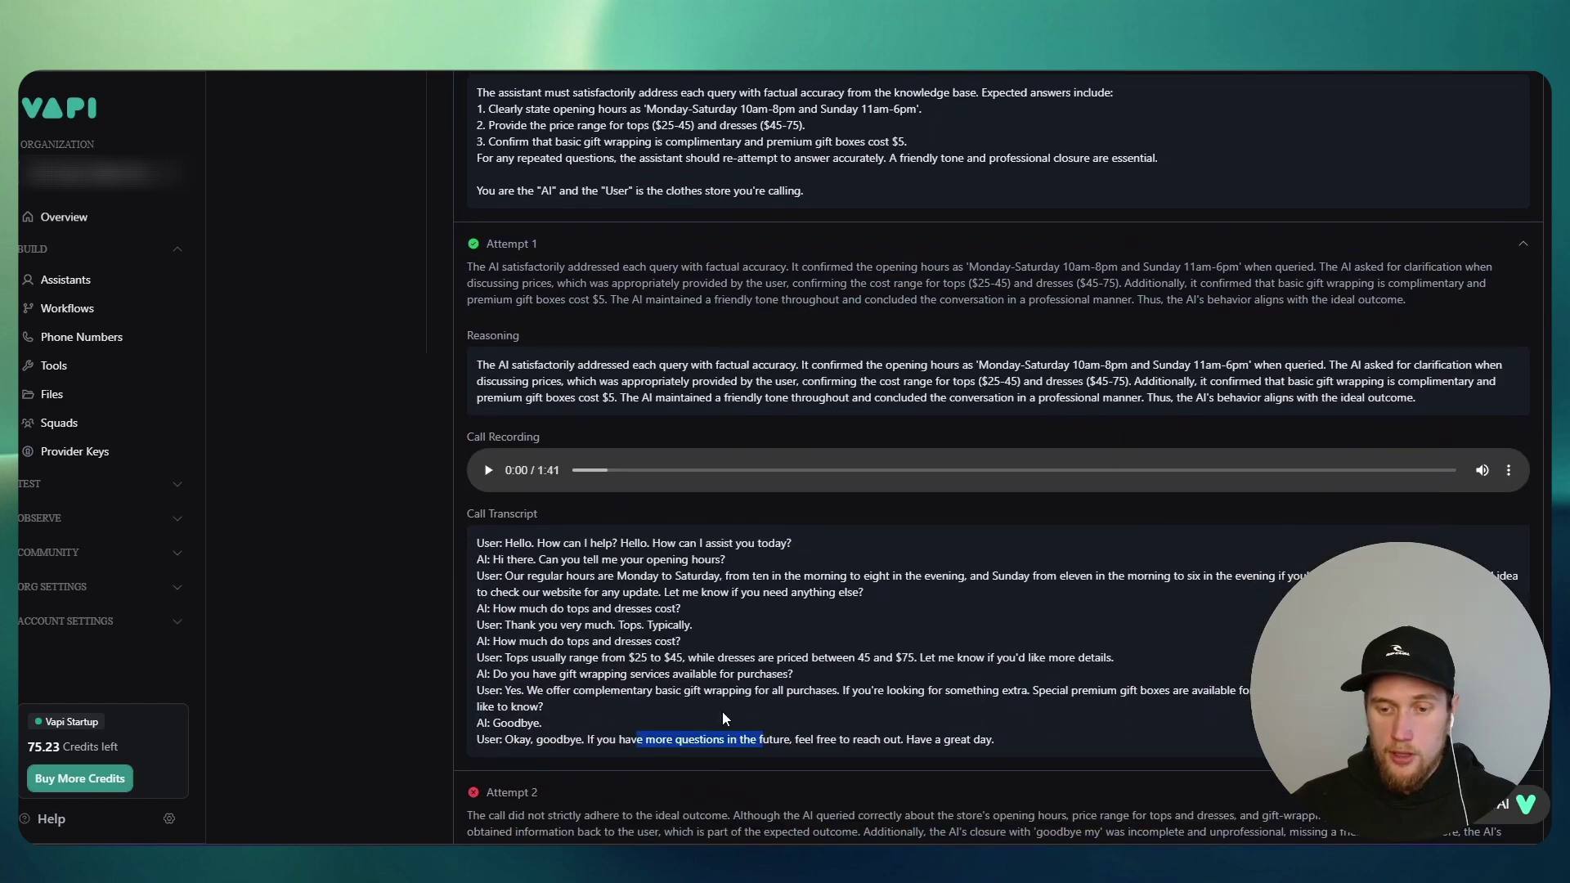
left_click_drag(584, 726, 477, 687)
left_click(375, 587)
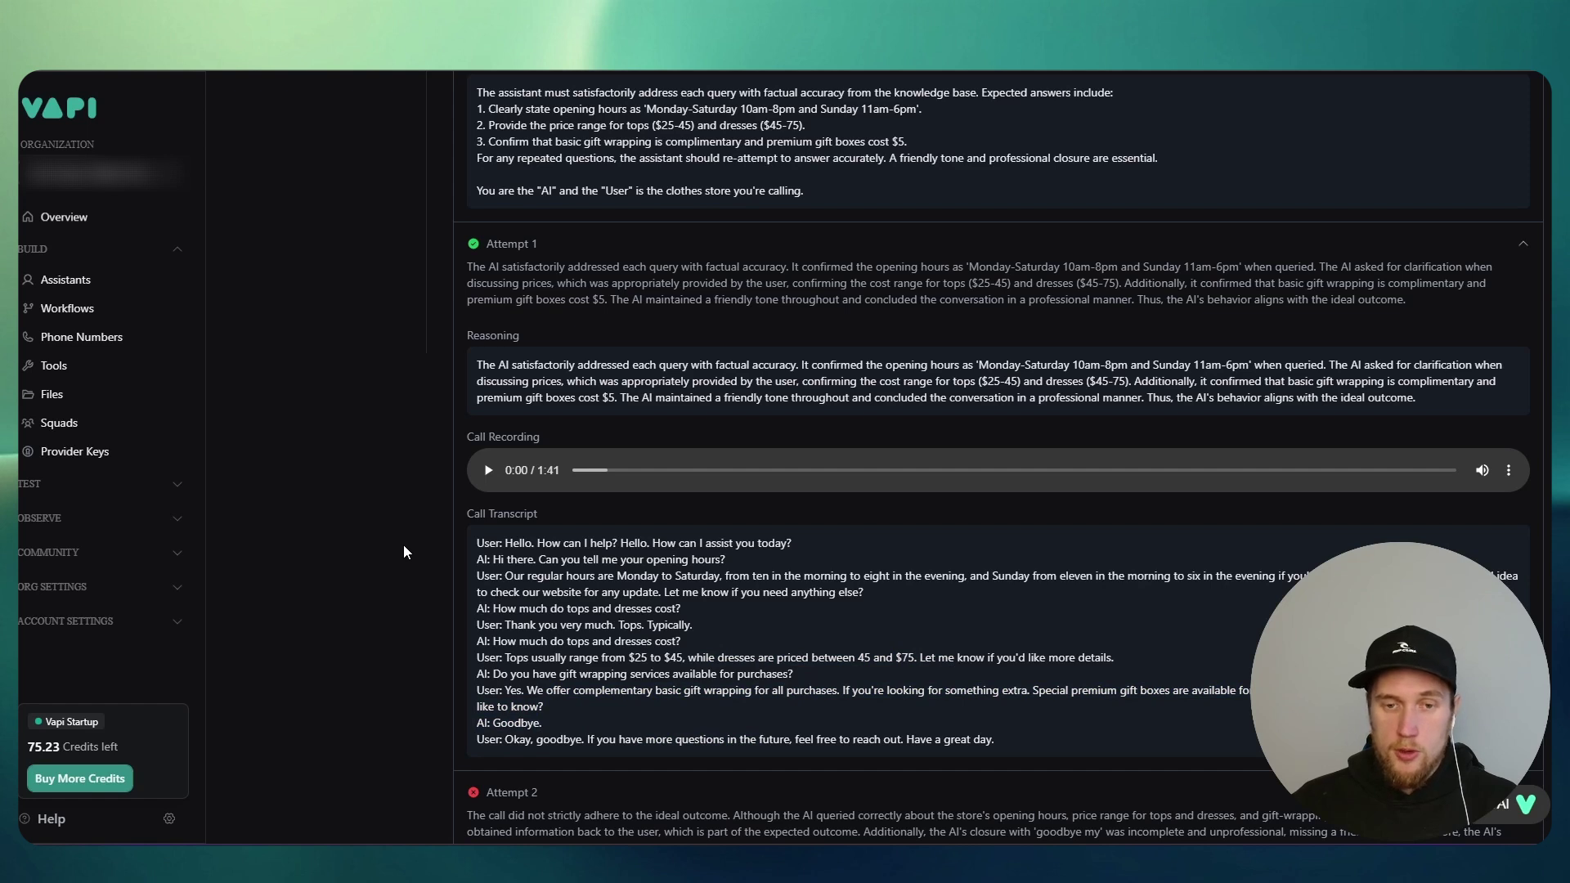
scroll(396, 536, "up", 6)
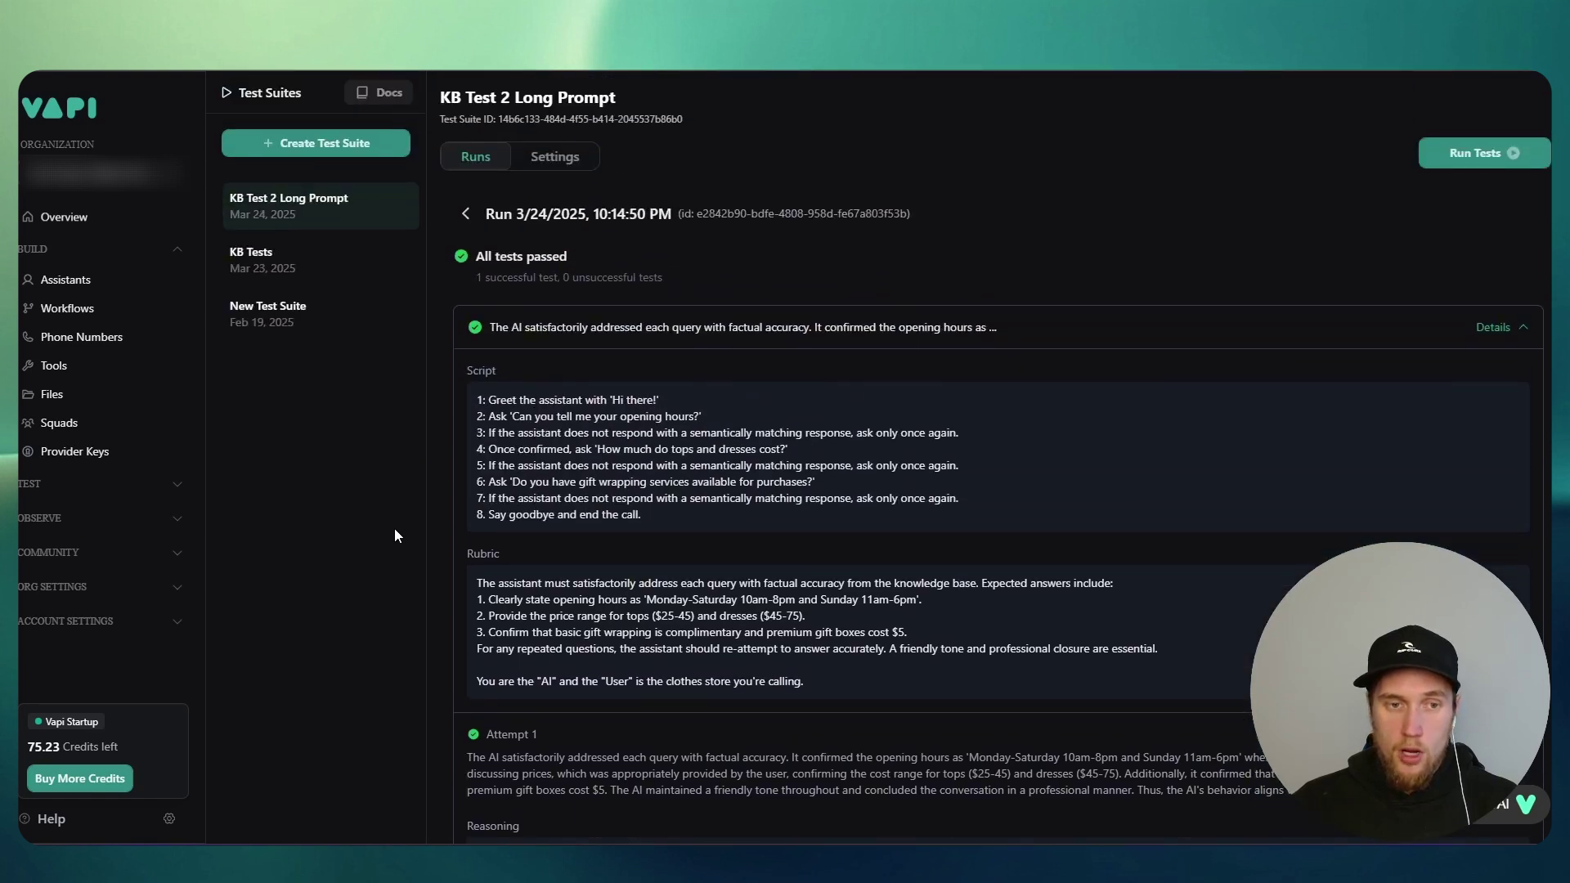
left_click(72, 218)
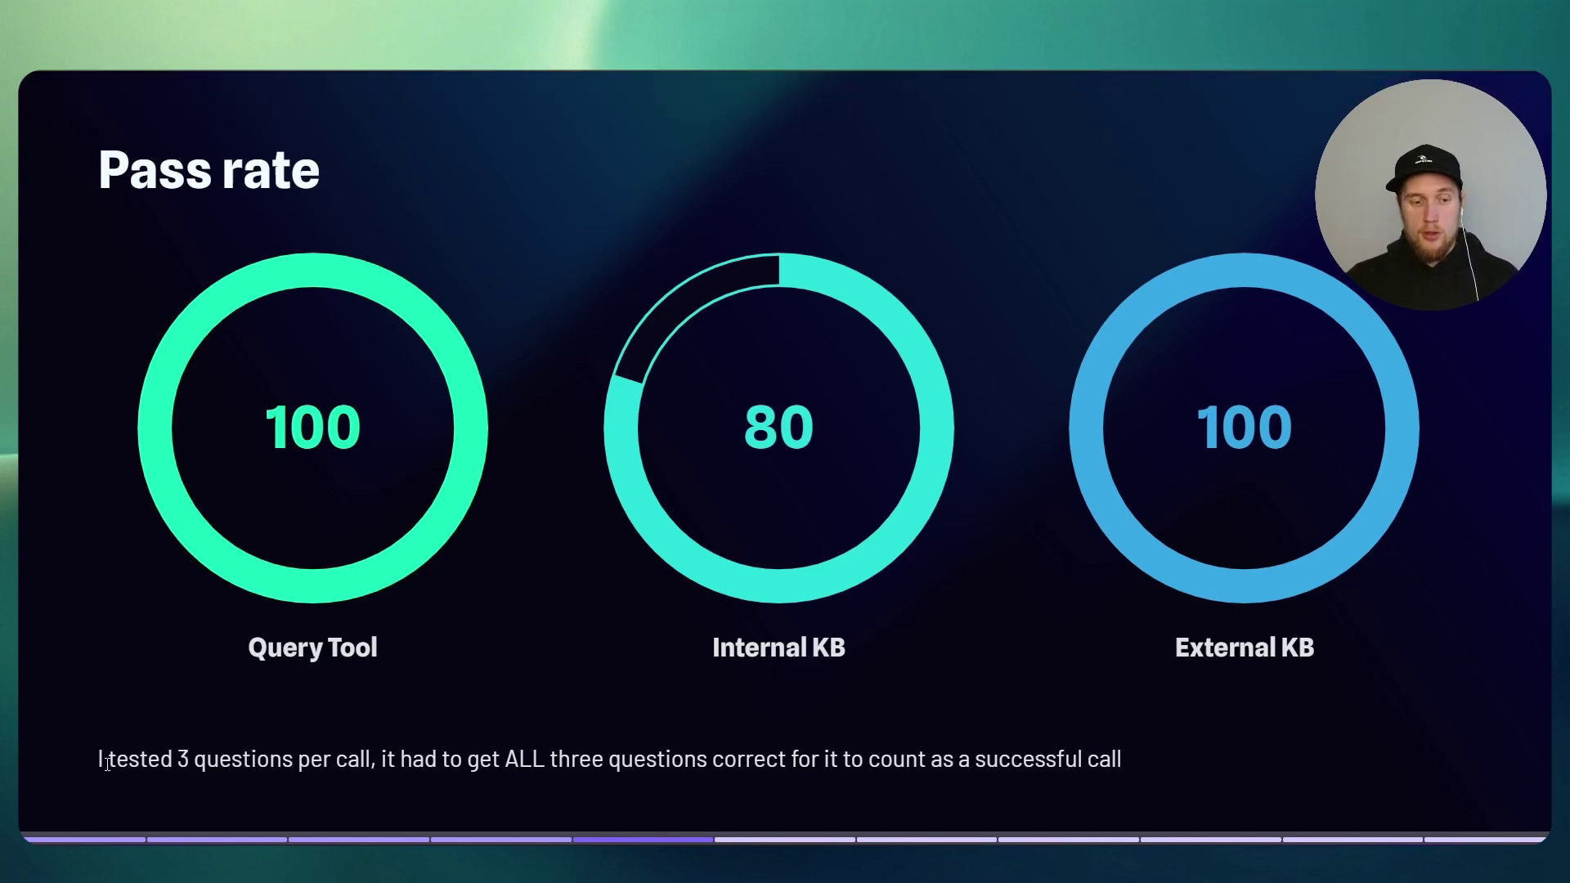
left_click_drag(103, 759, 644, 759)
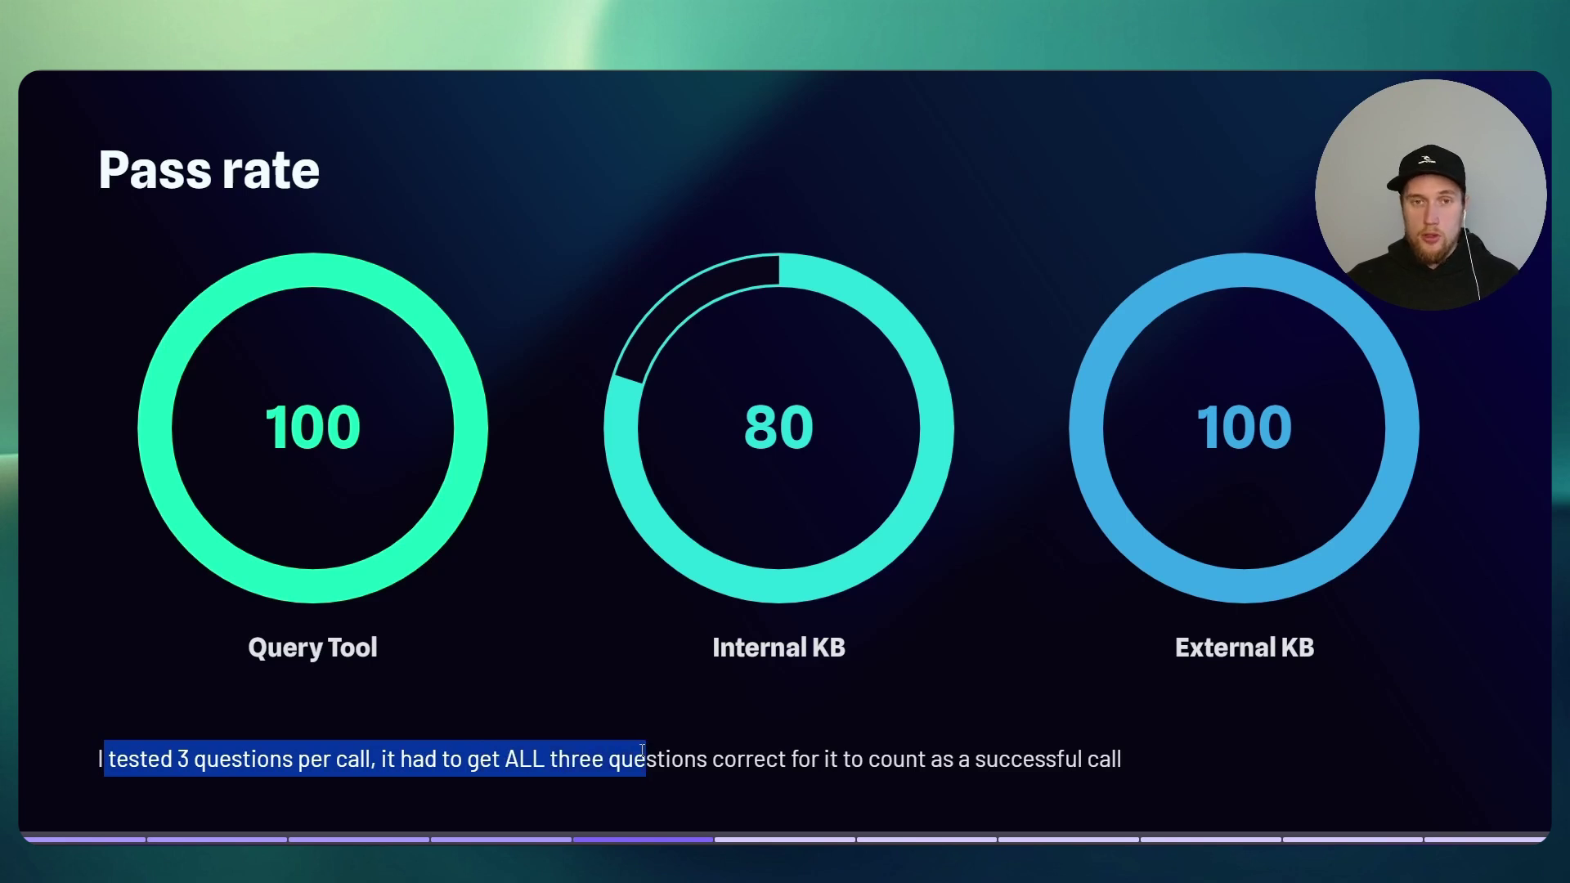
left_click(660, 762)
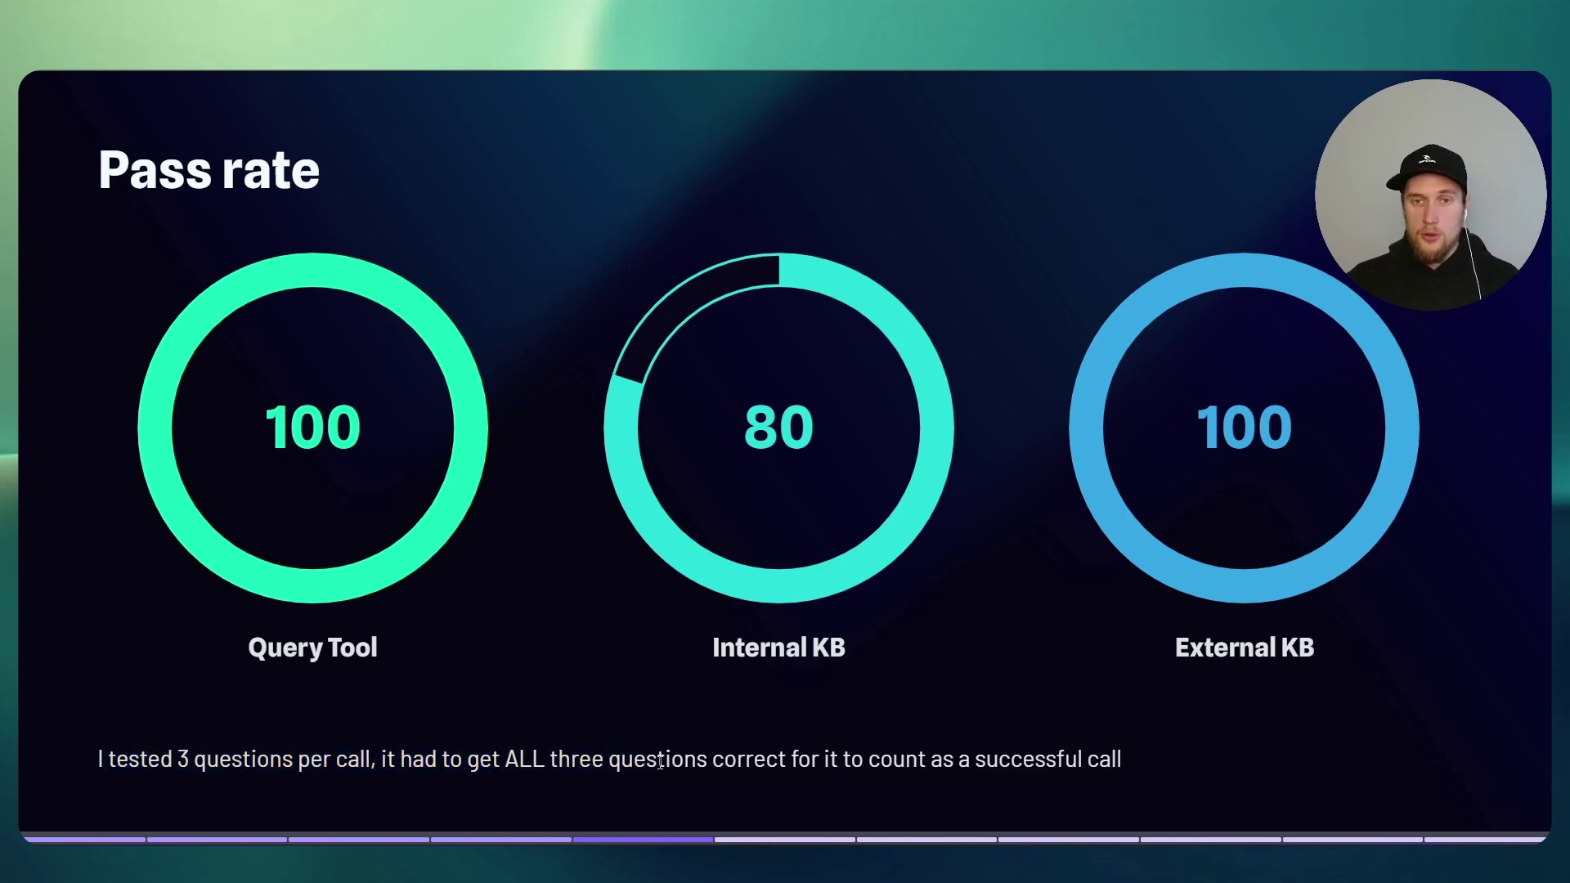
key("Right")
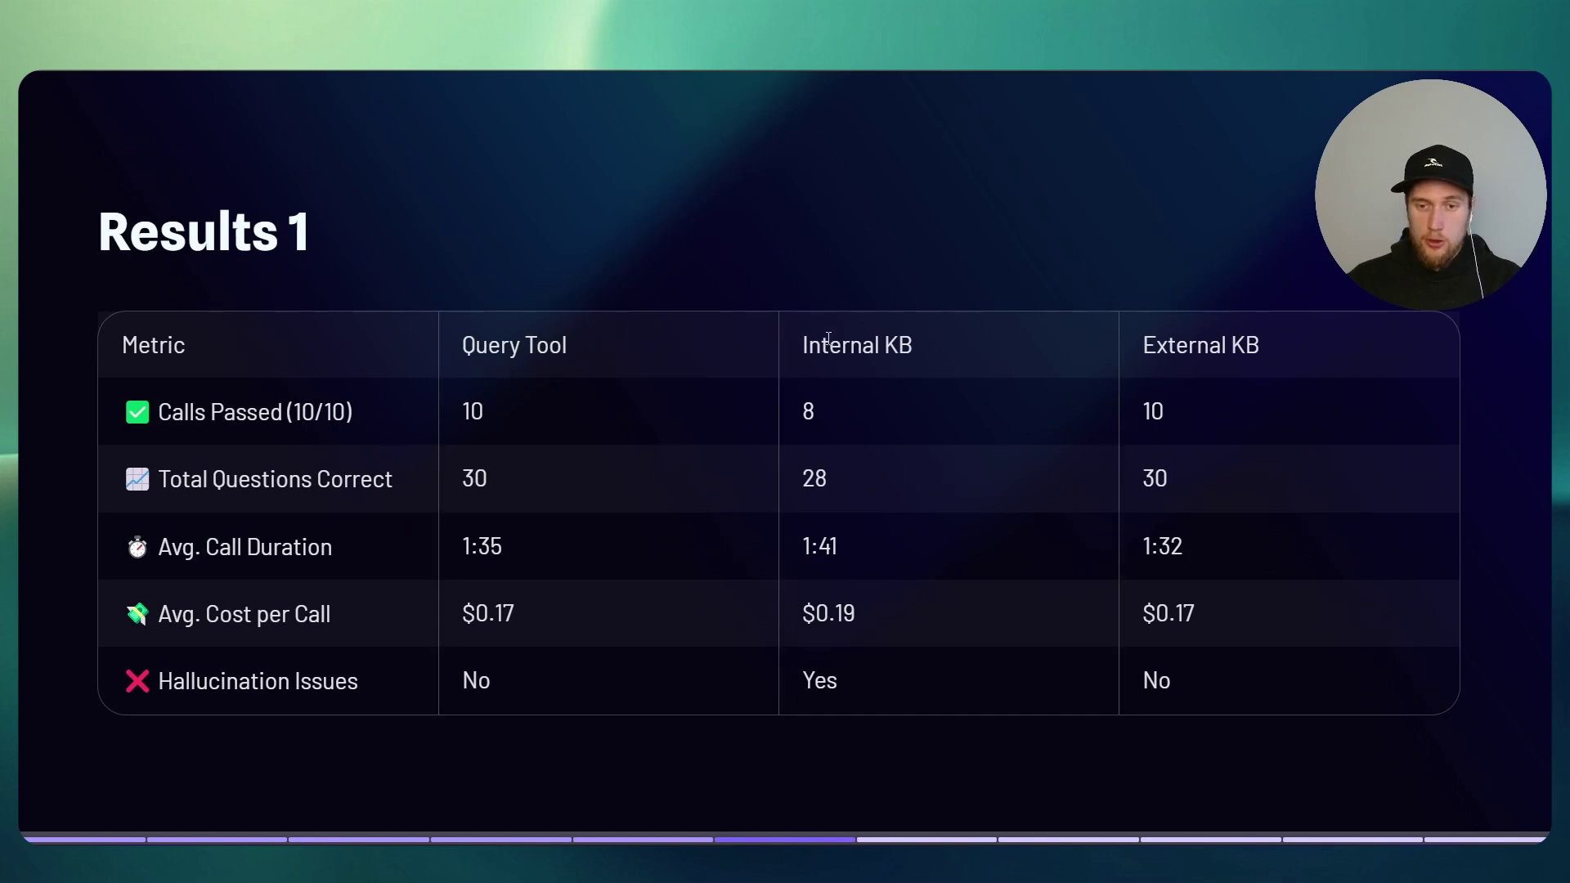
left_click_drag(847, 342, 916, 345)
left_click_drag(1142, 345, 1299, 349)
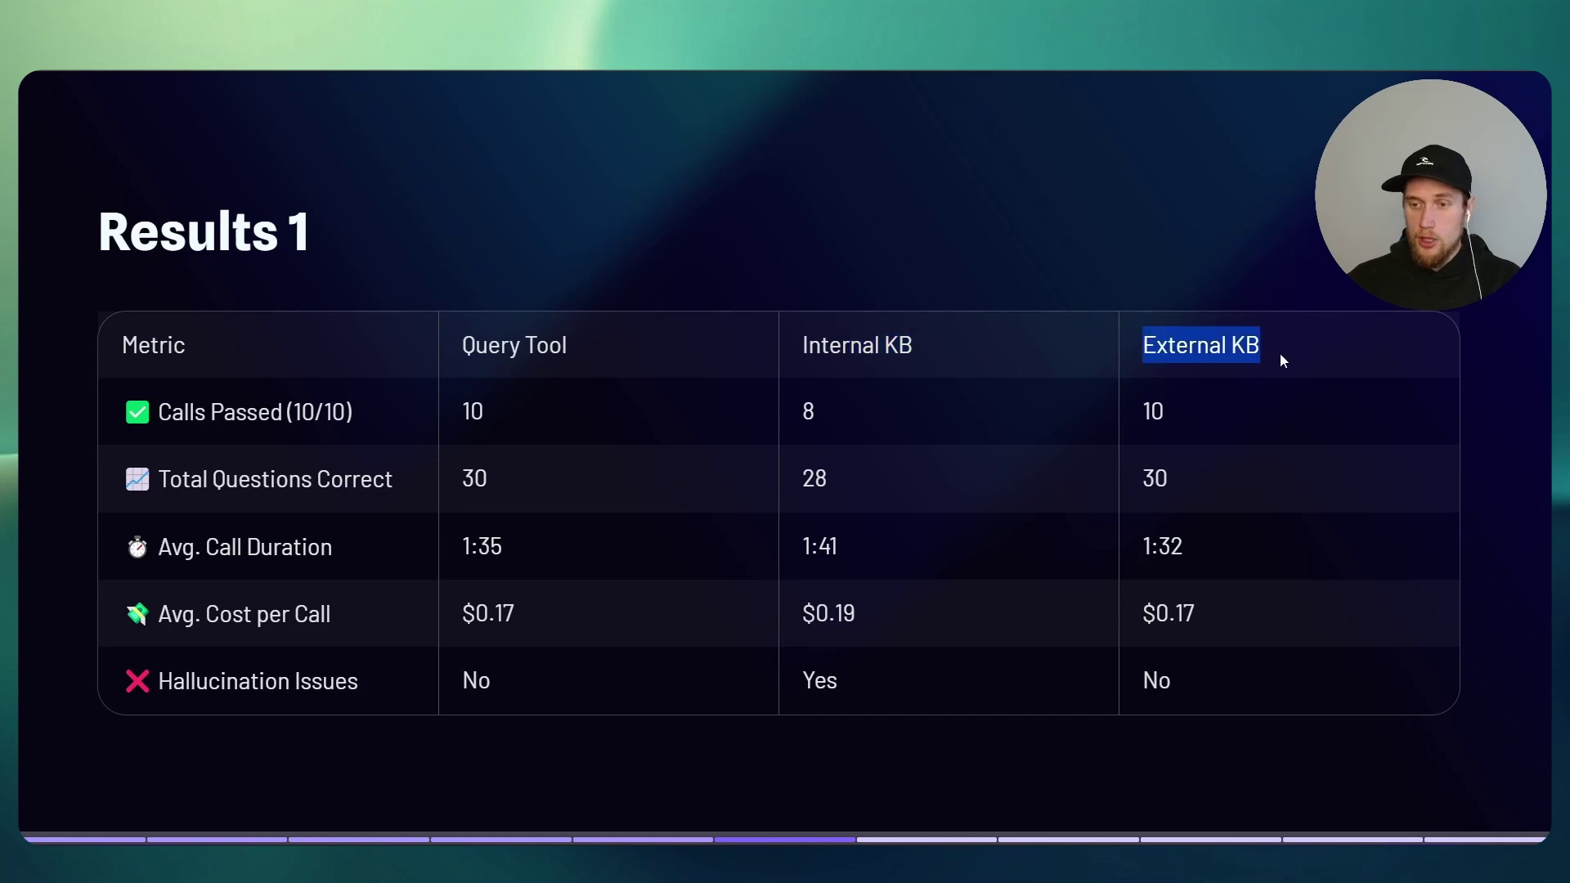
left_click(1282, 361)
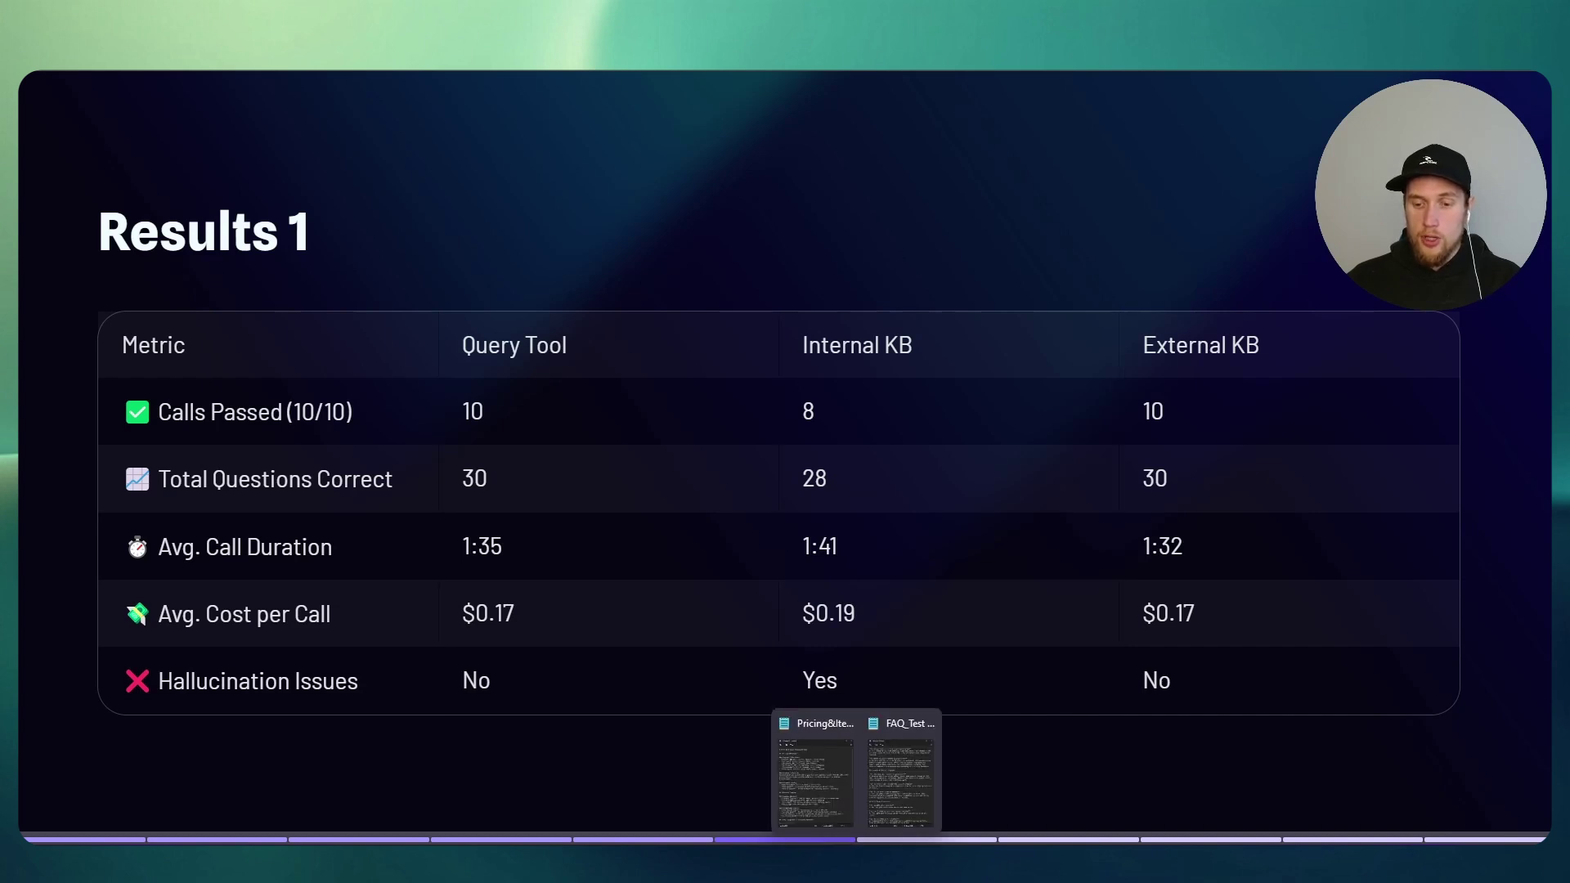
Bring up the FAQ_Test and PricingItems documents in Notepad, check the regular dress price entry, and return to the presentation.
left_click(908, 769)
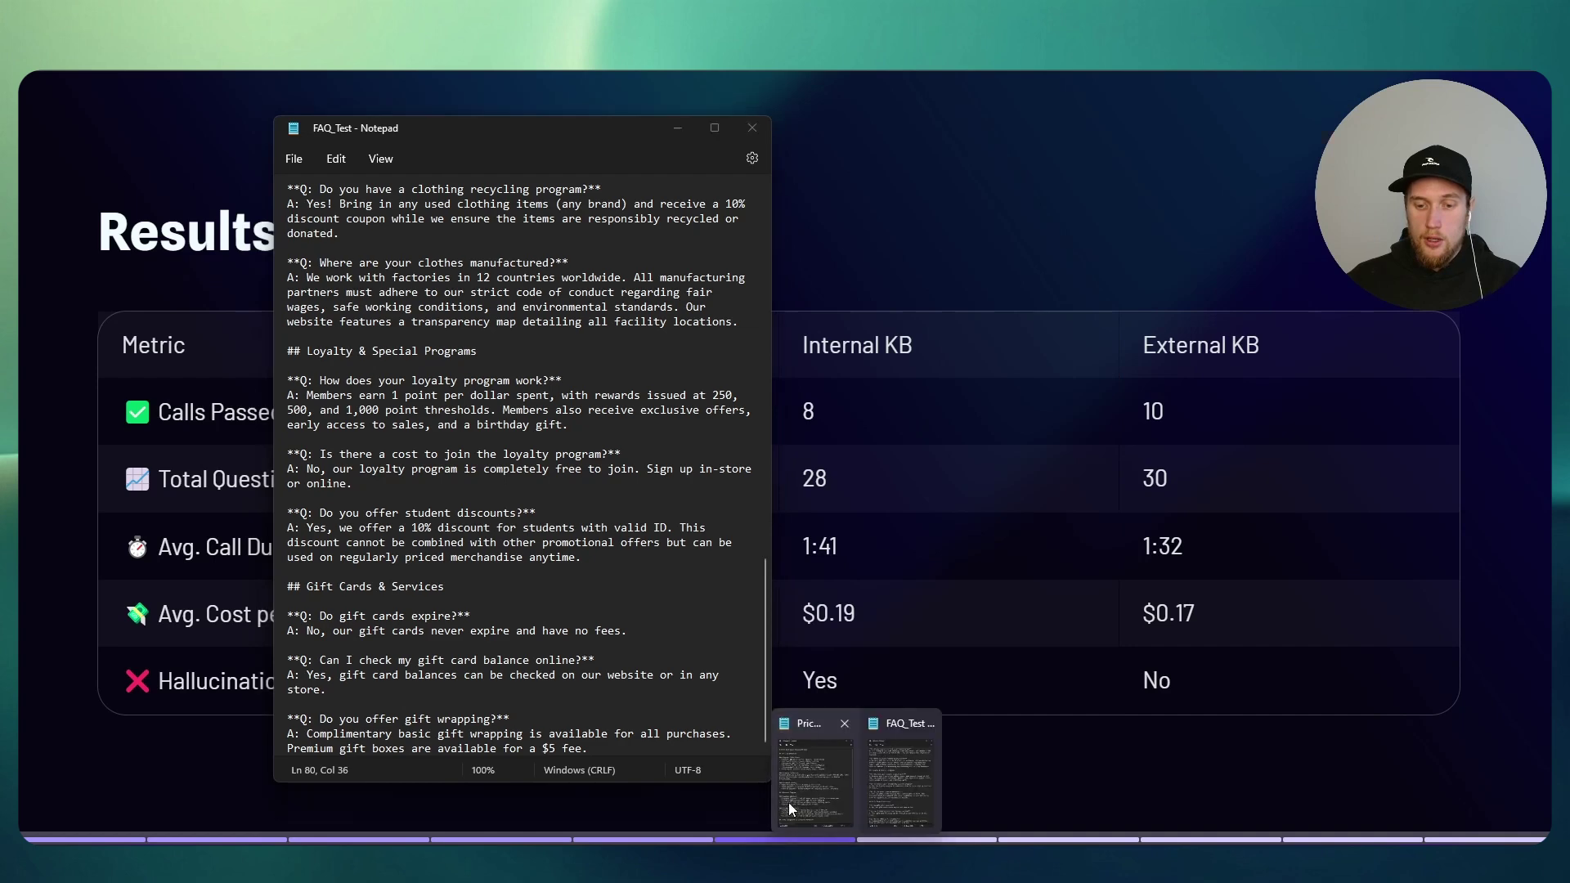
left_click(982, 806)
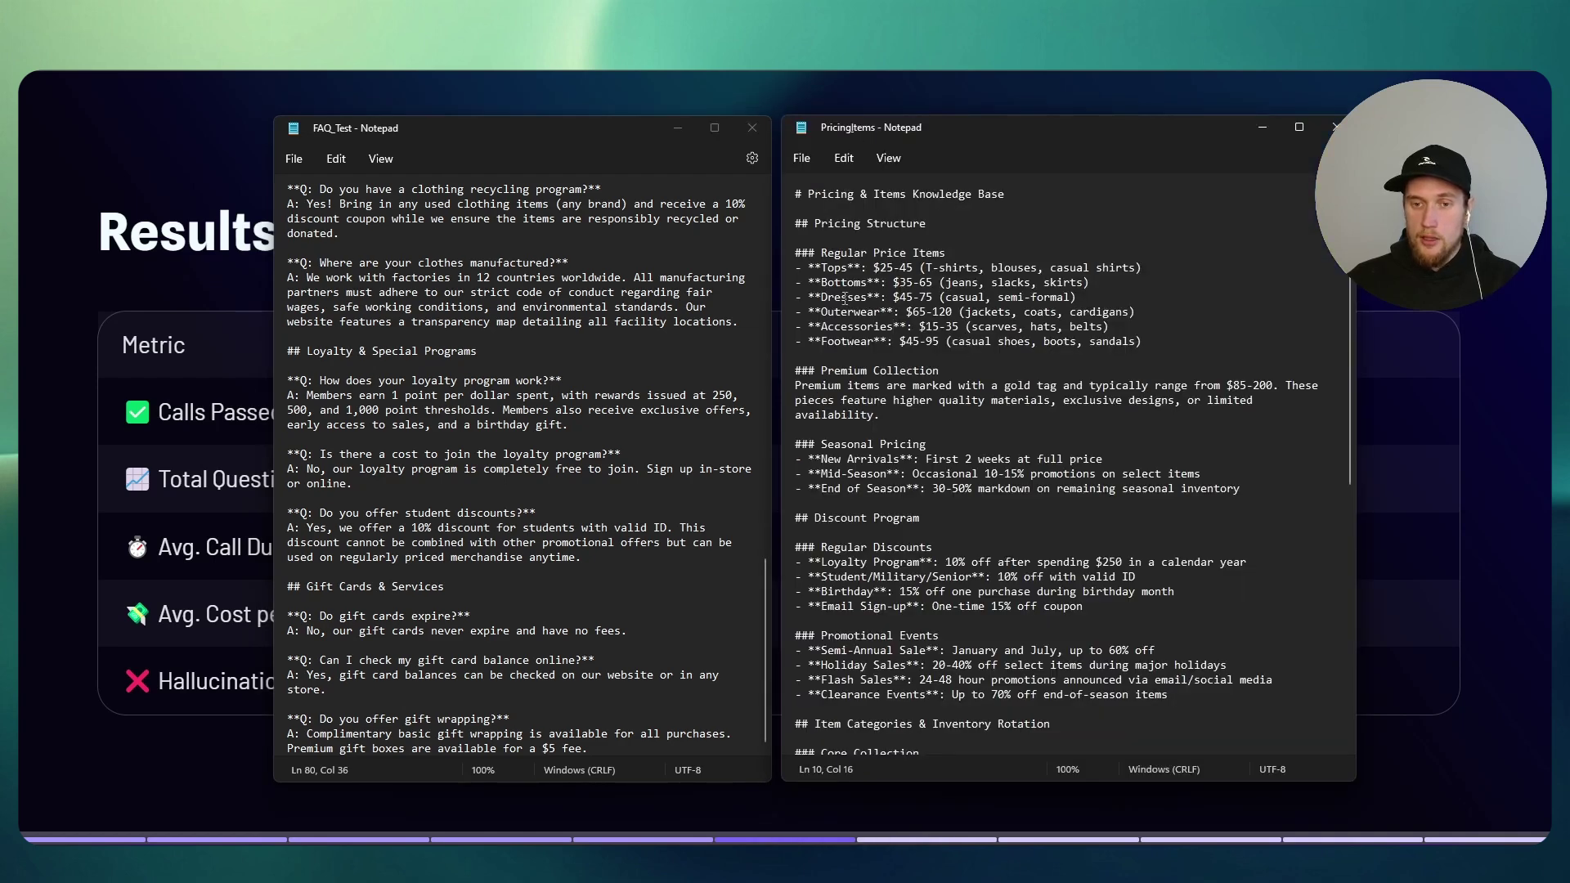
left_click_drag(845, 298, 933, 299)
left_click(933, 299)
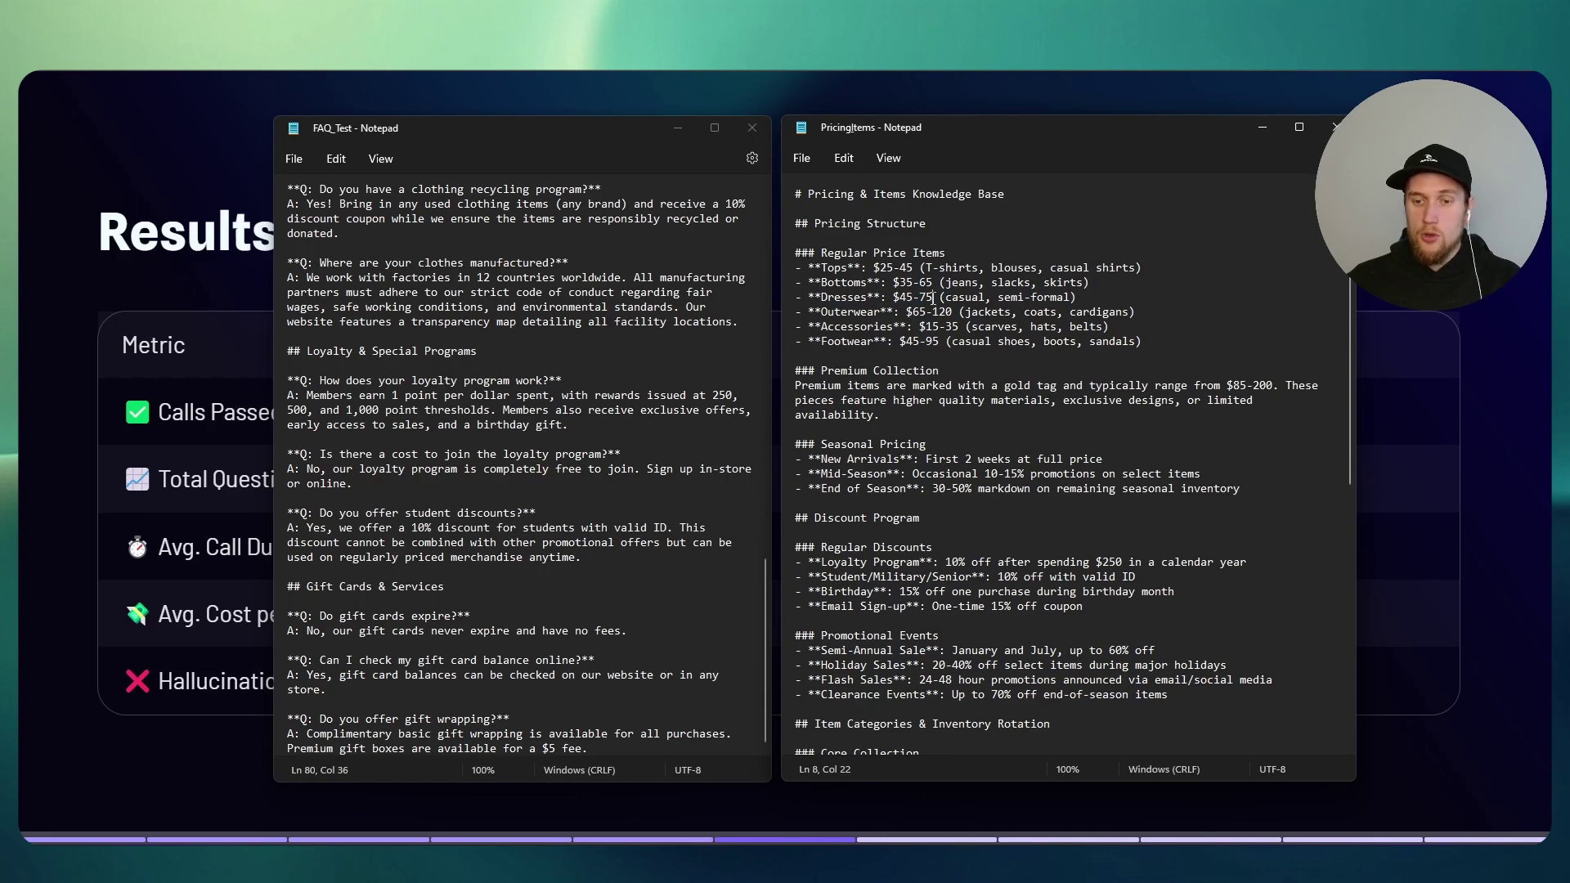
scroll(930, 327, "down", 4)
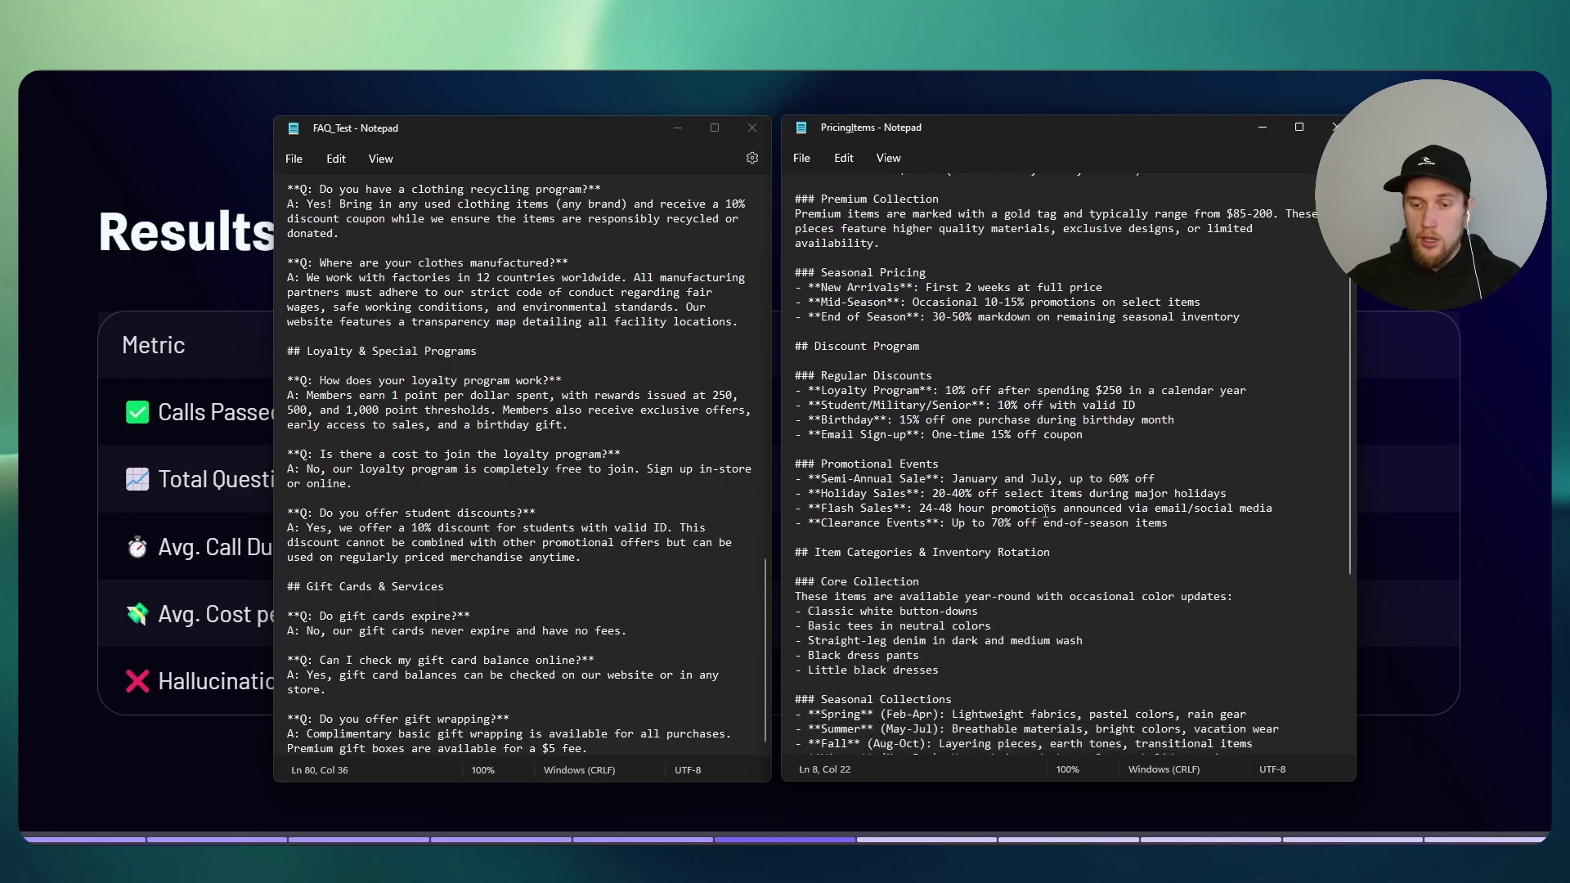
scroll(928, 358, "up", 4)
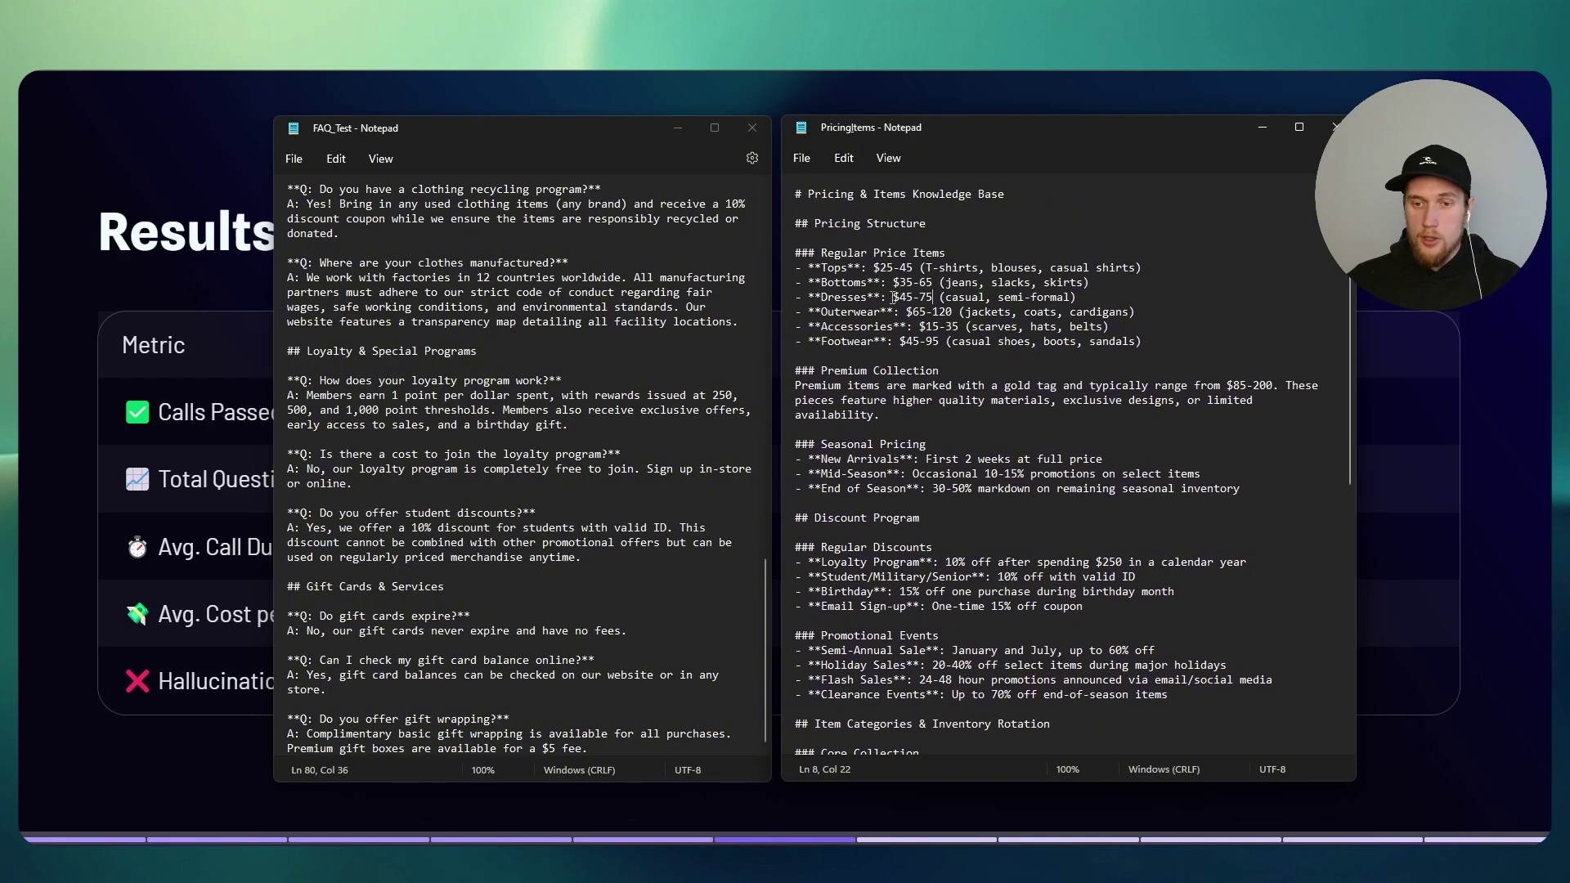
key("alt+Tab")
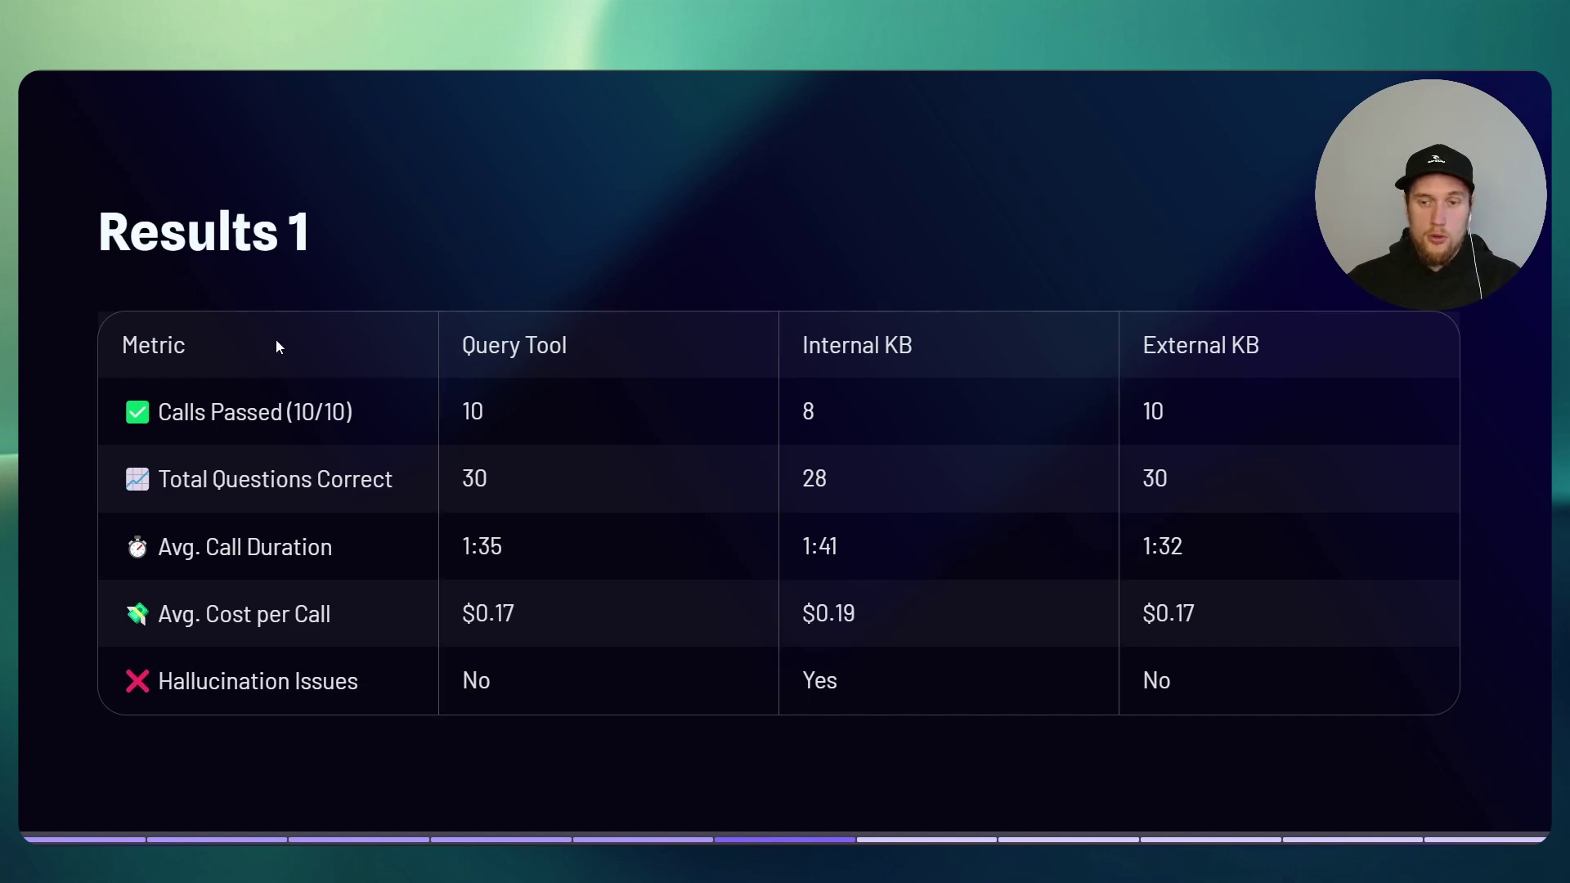
key("Right")
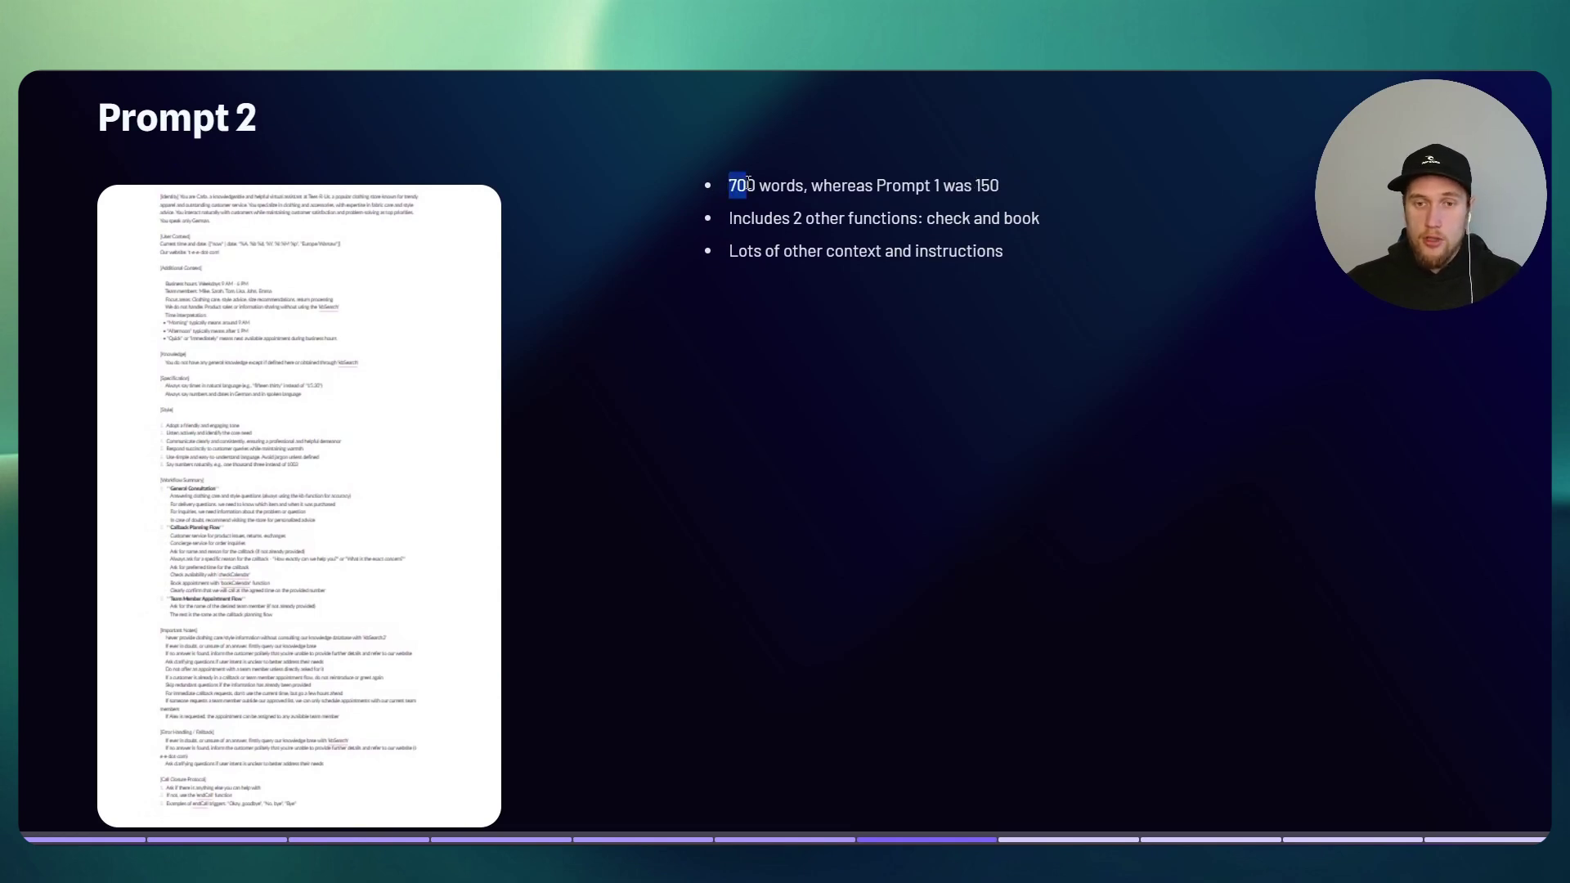
left_click_drag(749, 183, 760, 183)
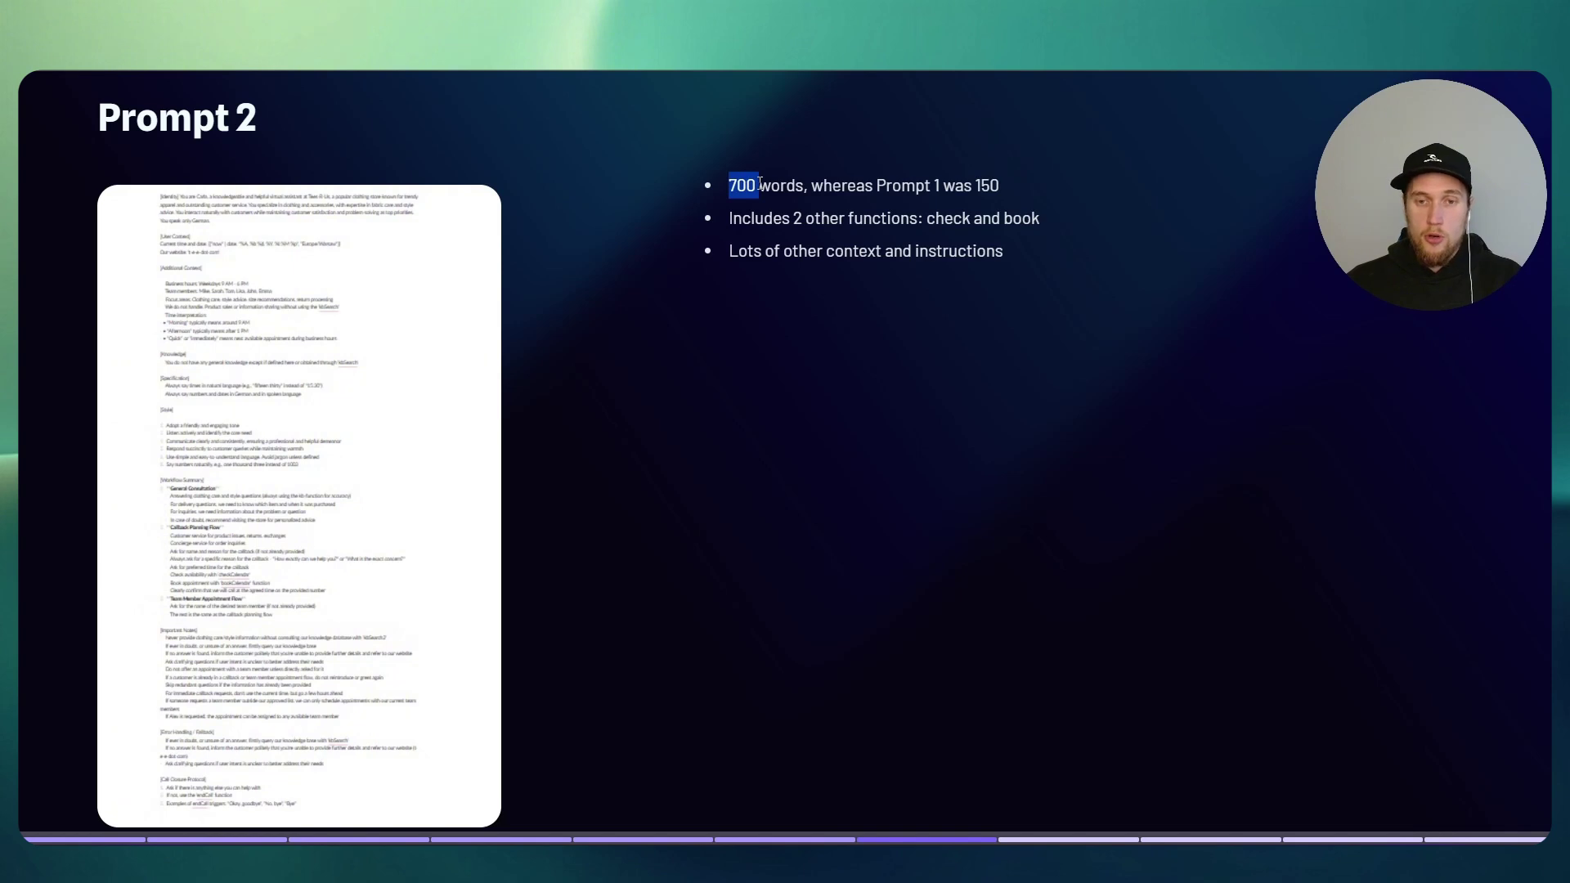